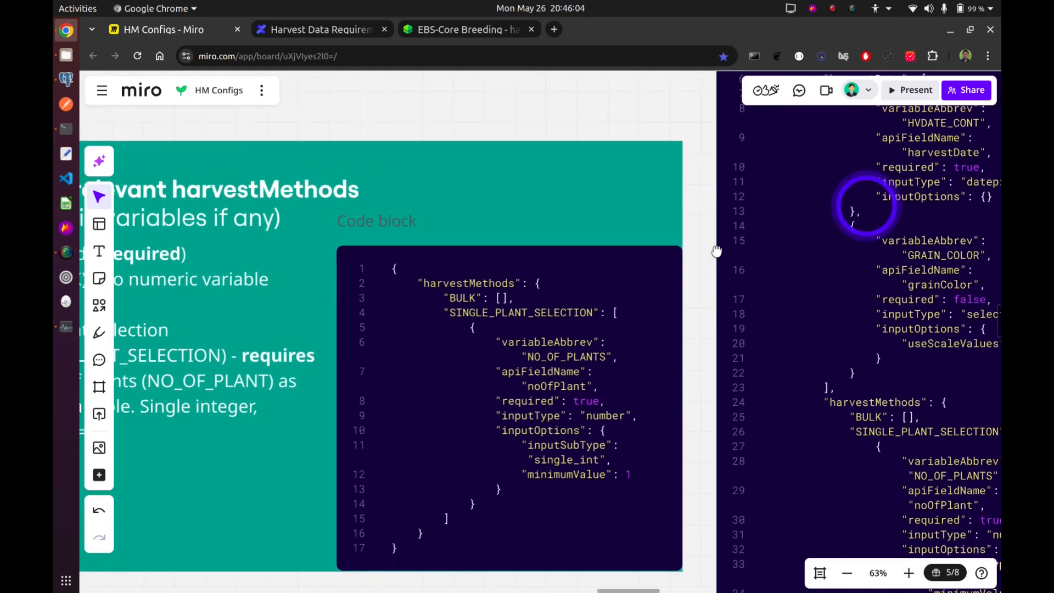
Highlight the cropCode, crossMethodAbbrev and state lines in the WHEAT configuration code block, then clear the selection.
{"action": "left_click_drag", "start_coordinate": [676, 204], "coordinate": [674, 290]}
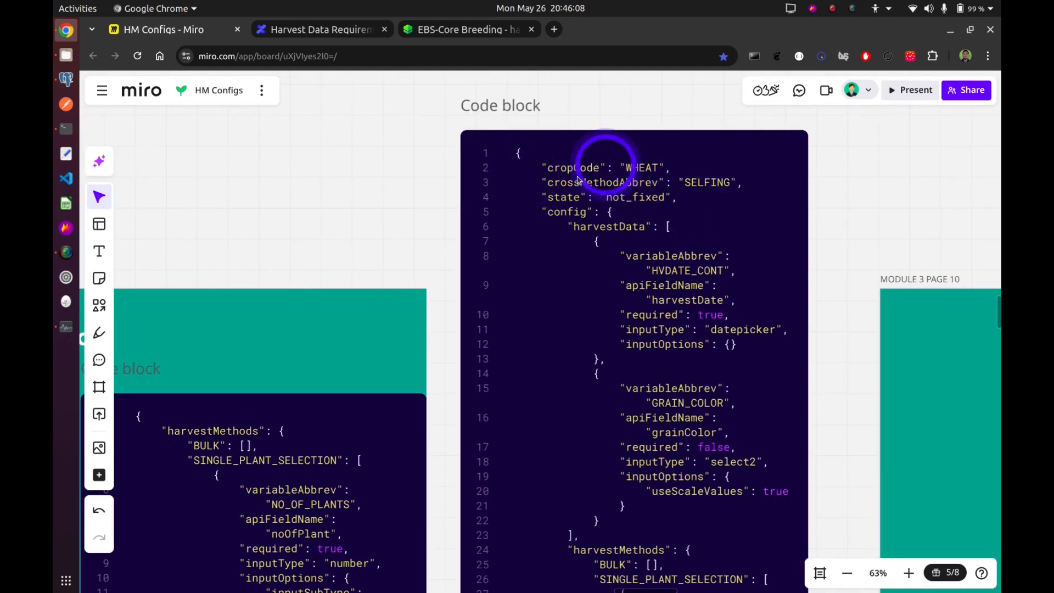
{"action": "double_click", "coordinate": [539, 169]}
{"action": "left_click_drag", "start_coordinate": [541, 167], "coordinate": [679, 193]}
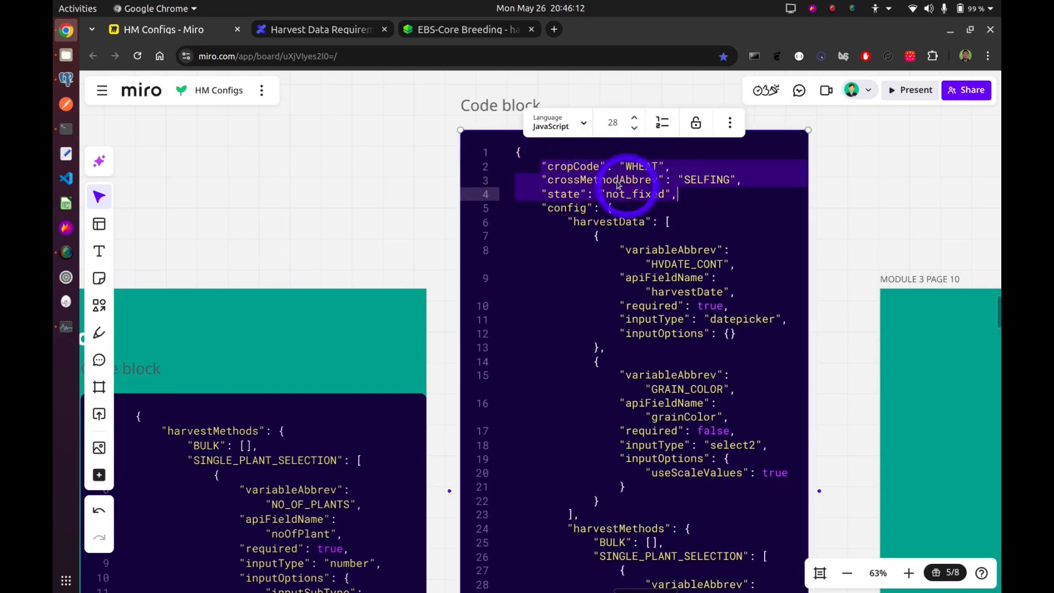
{"action": "scroll", "coordinate": [624, 228], "scroll_direction": "down", "scroll_amount": 1}
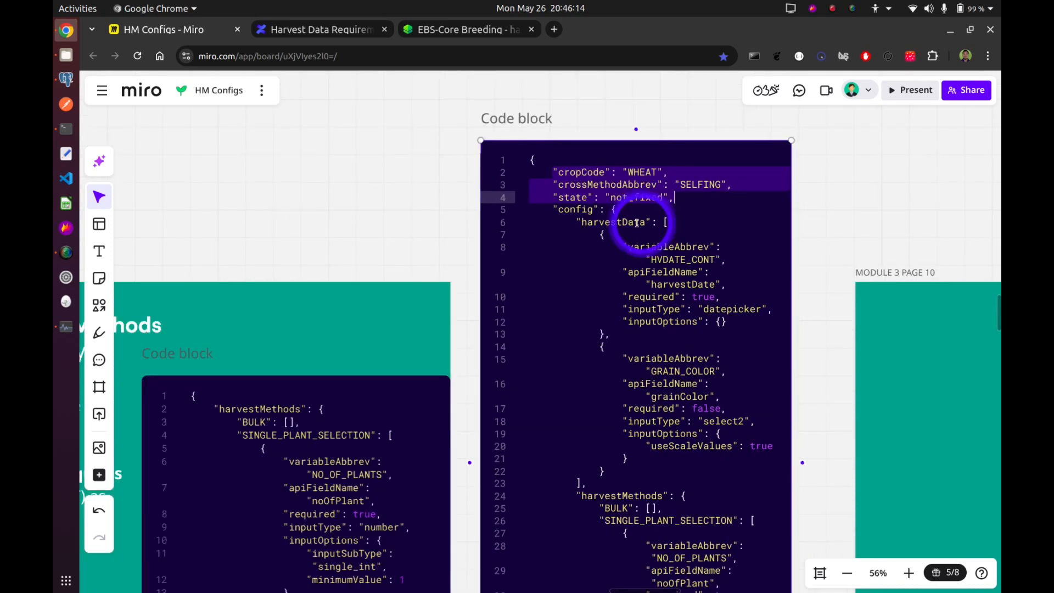
{"action": "scroll", "coordinate": [624, 228], "scroll_direction": "up", "scroll_amount": 2}
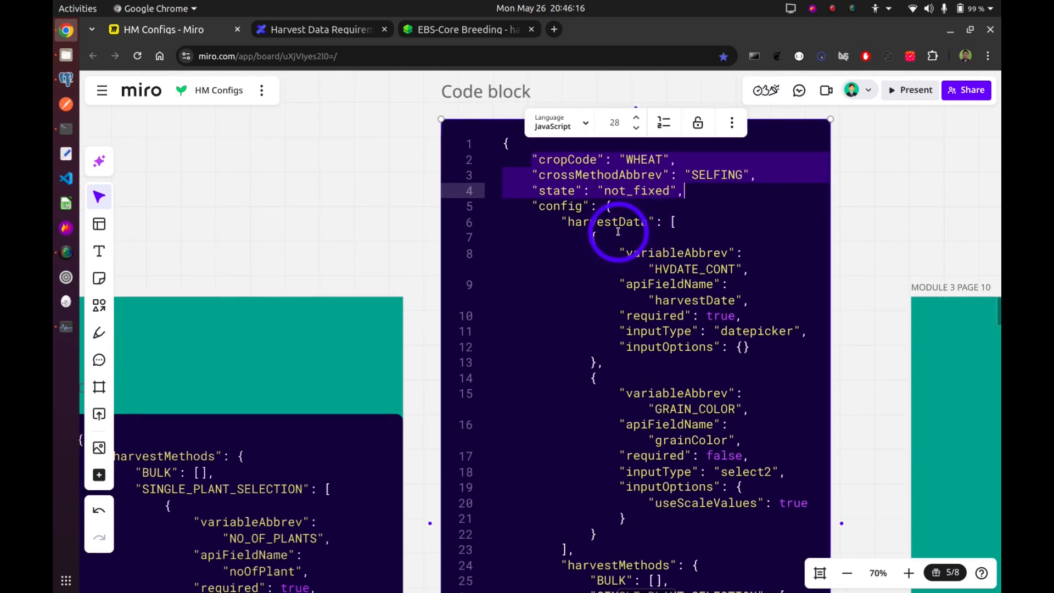
{"action": "left_click", "coordinate": [842, 214]}
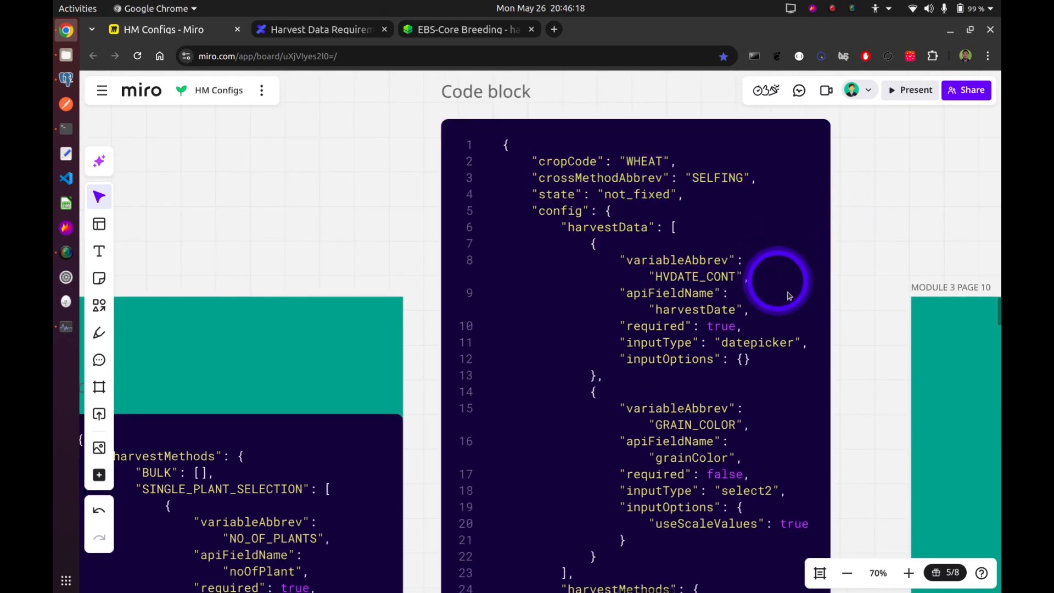
Review the harvestData and harvestMethods sections of the complete WHEAT configuration code block.
{"action": "left_click_drag", "start_coordinate": [791, 298], "coordinate": [765, 200]}
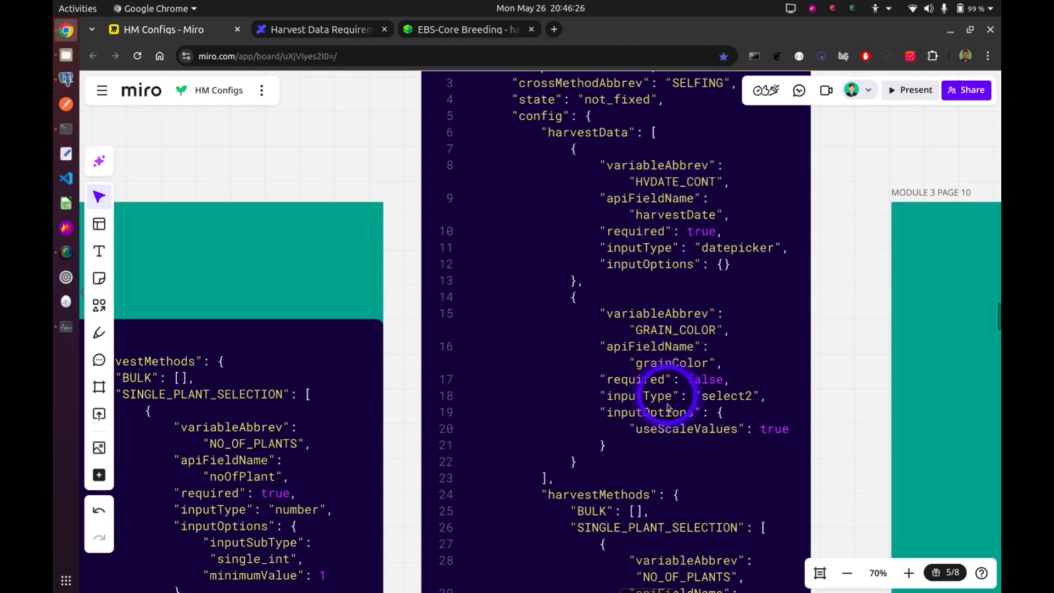
{"action": "scroll", "coordinate": [839, 365], "scroll_direction": "down", "scroll_amount": 5}
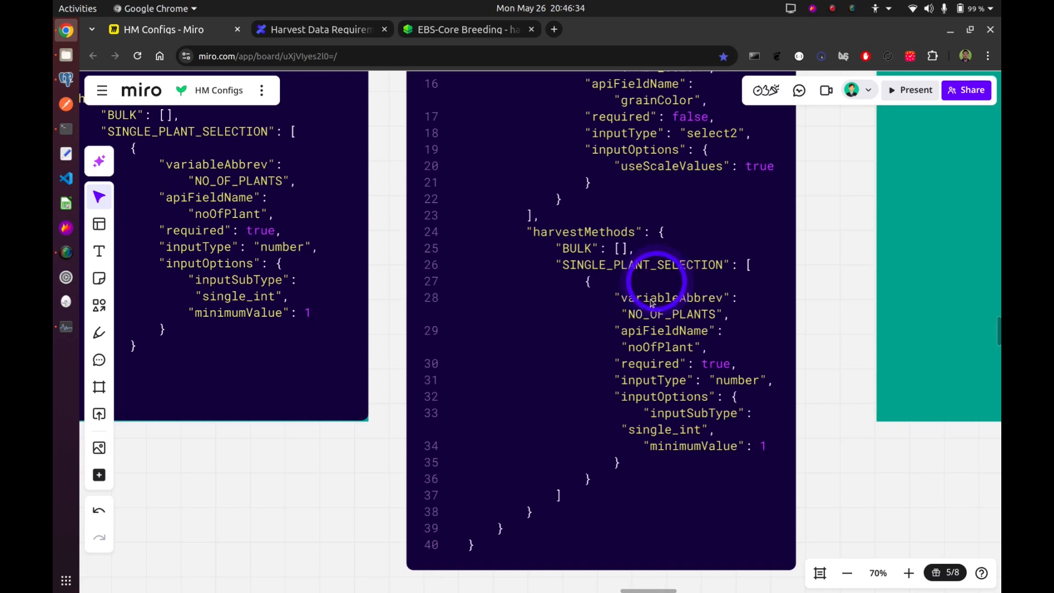
{"action": "scroll", "coordinate": [675, 337], "scroll_direction": "down", "scroll_amount": 2}
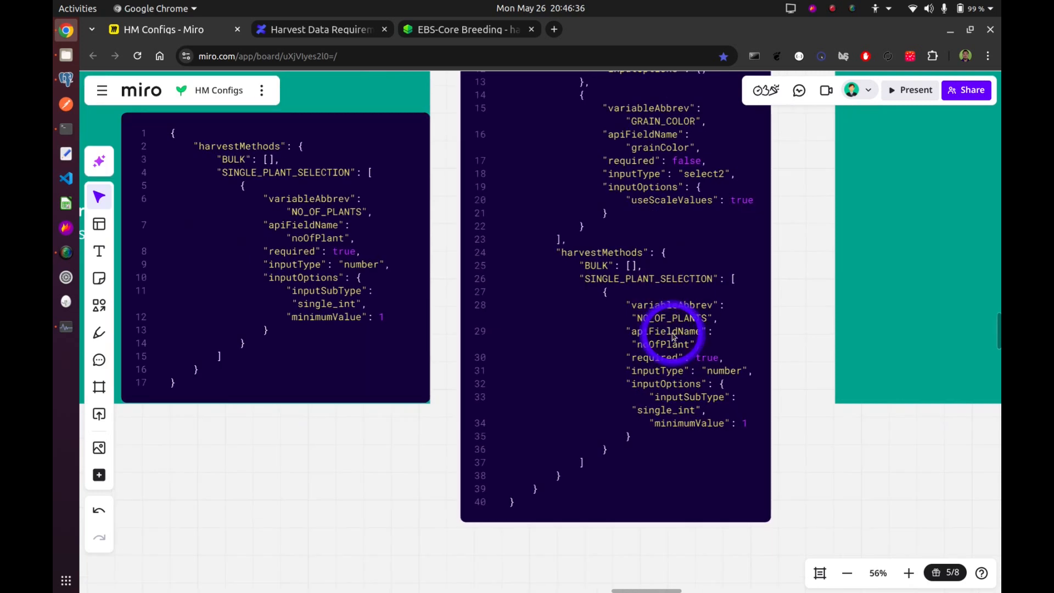
{"action": "scroll", "coordinate": [800, 234], "scroll_direction": "down", "scroll_amount": 2}
{"action": "scroll", "coordinate": [724, 287], "scroll_direction": "up", "scroll_amount": 3}
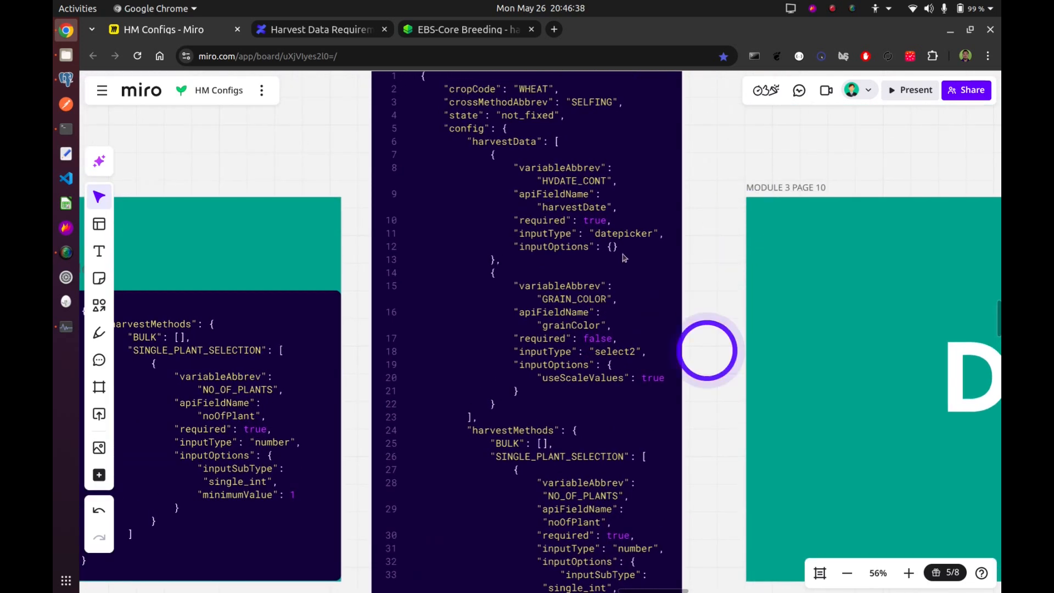
{"action": "scroll", "coordinate": [676, 220], "scroll_direction": "up", "scroll_amount": 2}
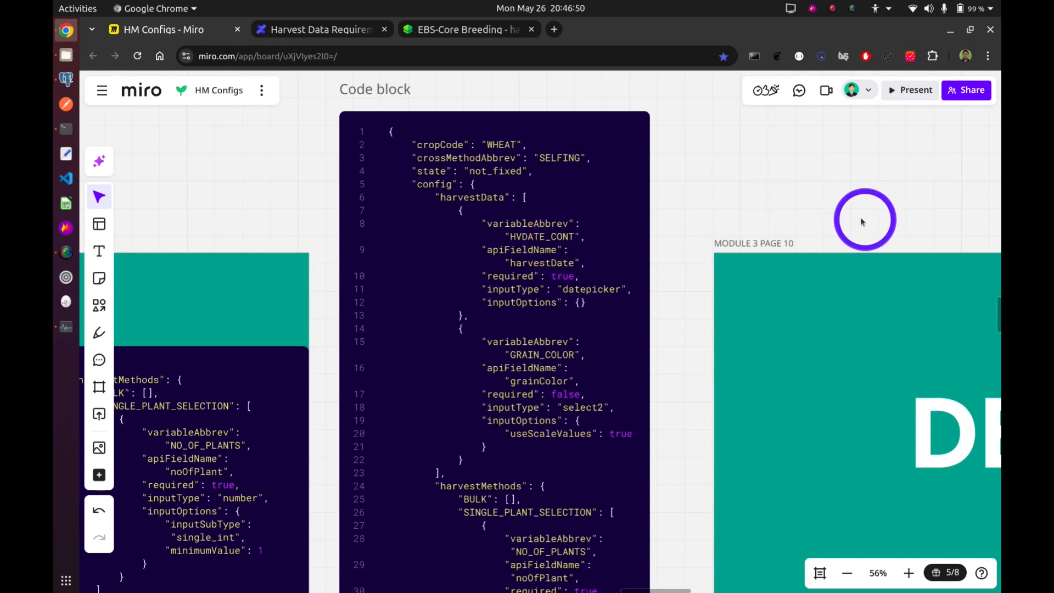
Go past the DEMO frame, switch to the Core Breeding Harvest Manager page and close the germplasm information dialog.
{"action": "left_click_drag", "start_coordinate": [861, 219], "coordinate": [579, 176]}
{"action": "scroll", "coordinate": [893, 275], "scroll_direction": "up", "scroll_amount": 1}
{"action": "left_click_drag", "start_coordinate": [893, 274], "coordinate": [721, 218]}
{"action": "scroll", "coordinate": [772, 260], "scroll_direction": "up", "scroll_amount": 2}
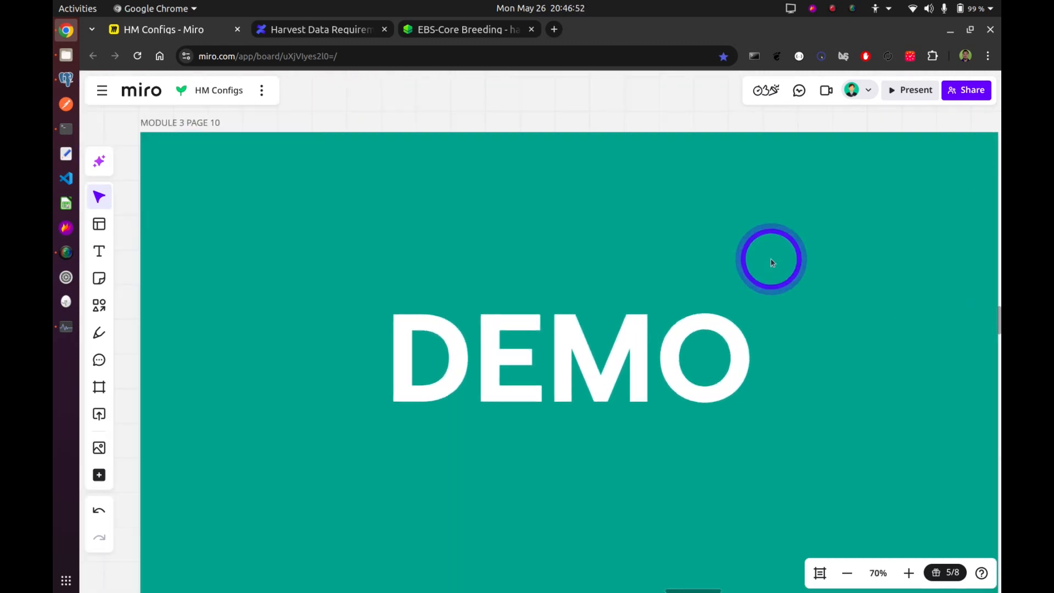
{"action": "left_click_drag", "start_coordinate": [786, 265], "coordinate": [794, 186]}
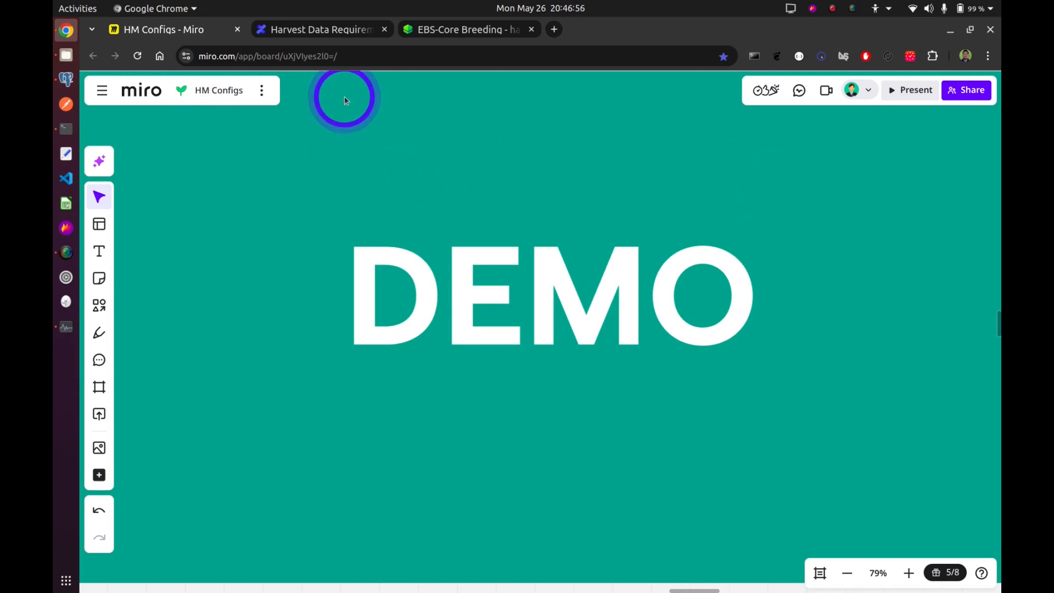
{"action": "left_click", "coordinate": [473, 30]}
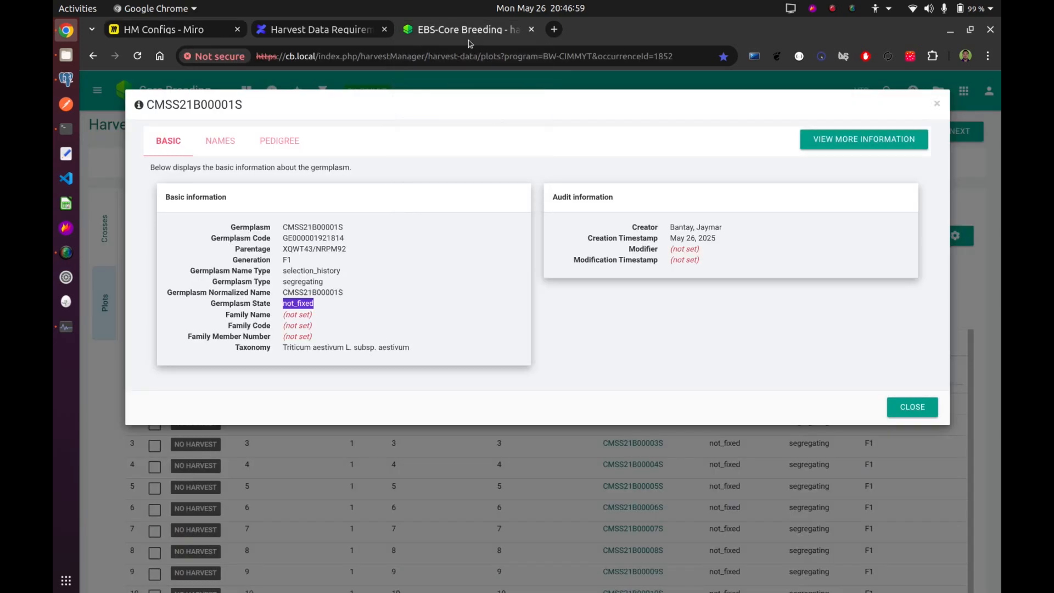
{"action": "left_click", "coordinate": [896, 404]}
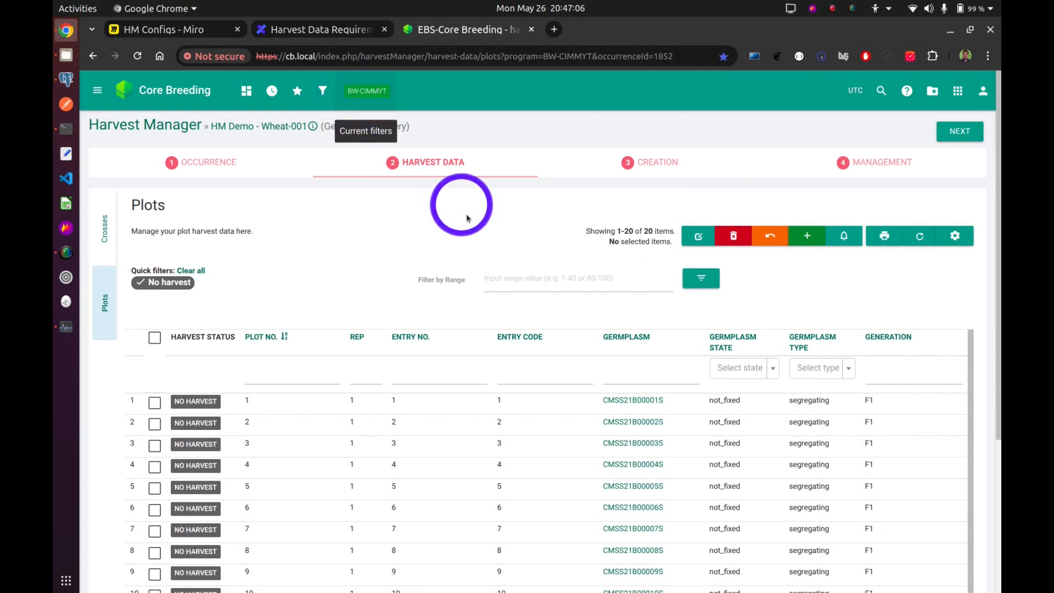
Reload the Harvest Data stage of HM Demo - Wheat-001 and examine which columns its plots table offers.
{"action": "scroll", "coordinate": [476, 236], "scroll_direction": "down", "scroll_amount": 1}
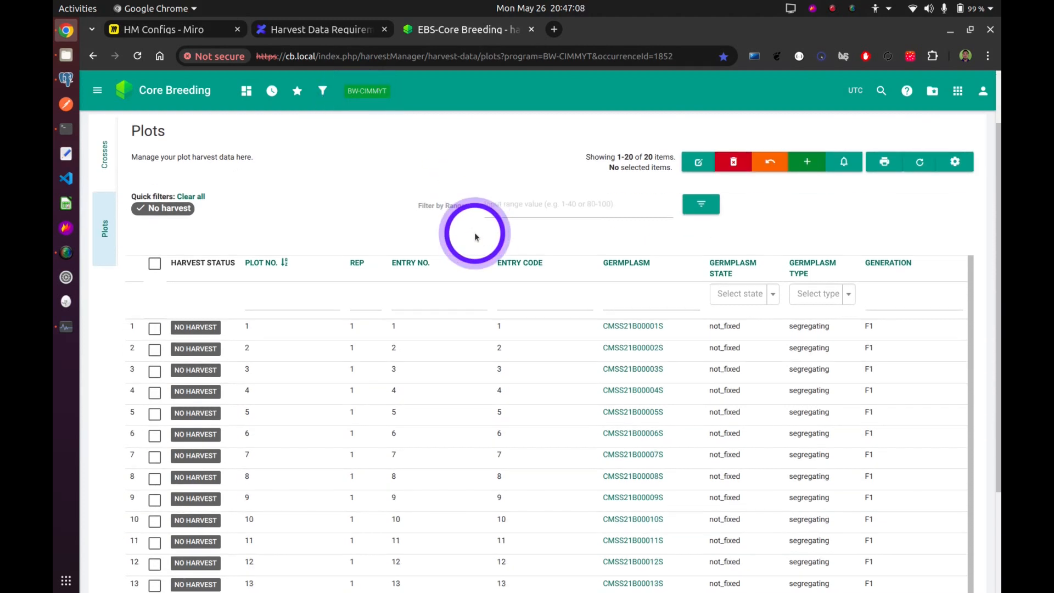
{"action": "scroll", "coordinate": [476, 236], "scroll_direction": "up", "scroll_amount": 1}
{"action": "left_click", "coordinate": [439, 160]}
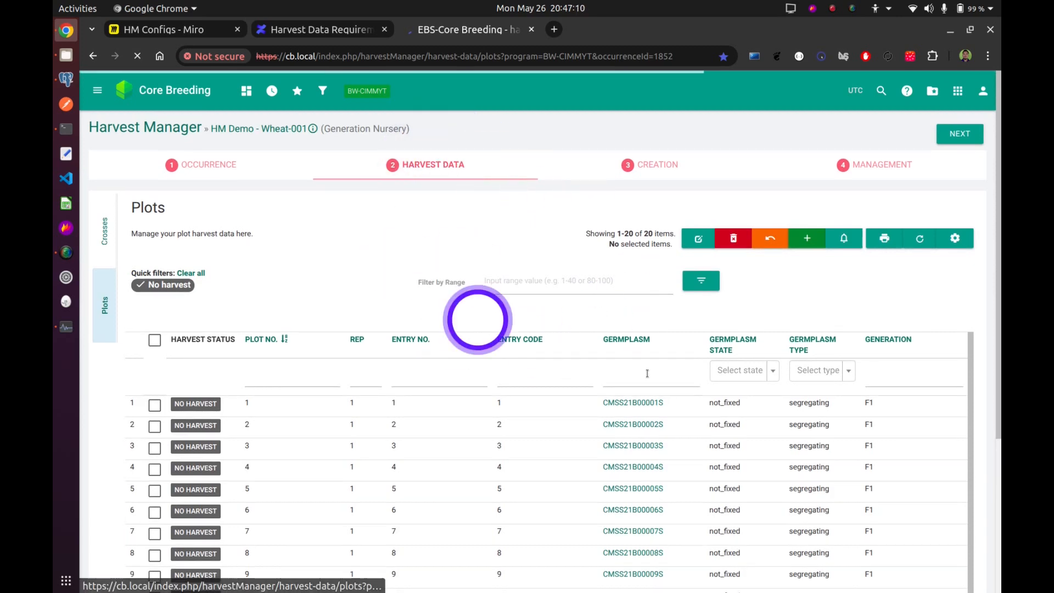
{"action": "scroll", "coordinate": [604, 348], "scroll_direction": "down", "scroll_amount": 2}
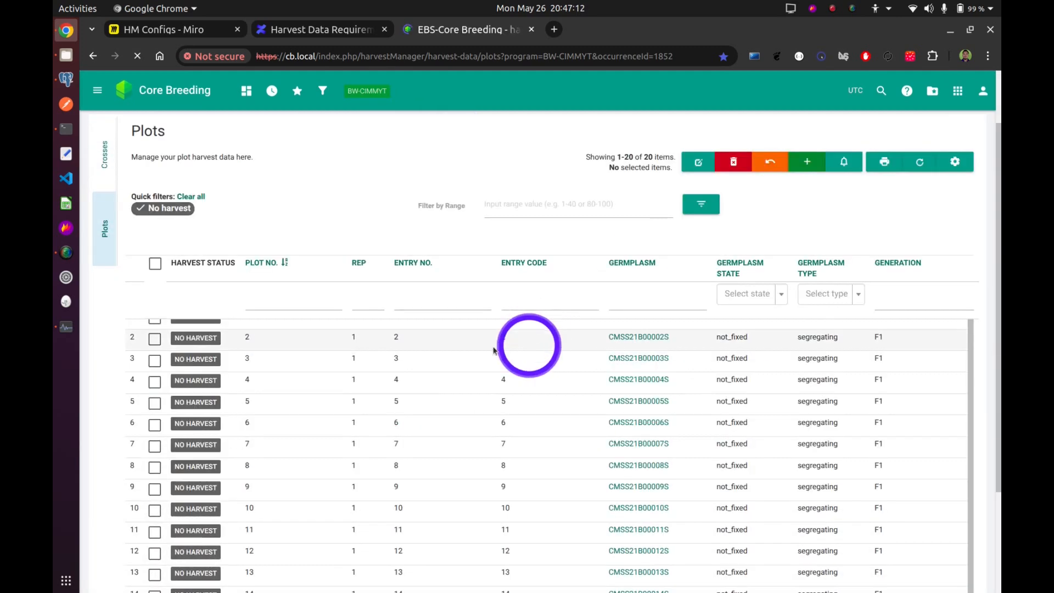
{"action": "scroll", "coordinate": [494, 352], "scroll_direction": "up", "scroll_amount": 1}
{"action": "scroll", "coordinate": [296, 438], "scroll_direction": "up", "scroll_amount": 2}
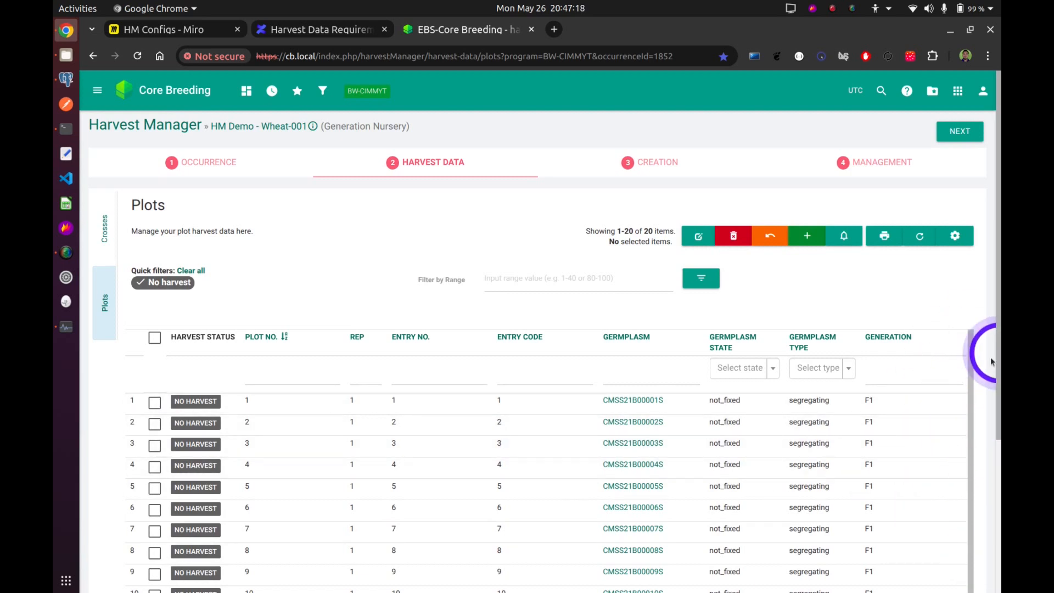
{"action": "mouse_move", "coordinate": [970, 346]}
{"action": "left_mouse_down"}
{"action": "mouse_move", "coordinate": [978, 400]}
{"action": "mouse_move", "coordinate": [970, 345]}
{"action": "left_mouse_up"}
{"action": "scroll", "coordinate": [843, 287], "scroll_direction": "down", "scroll_amount": 4}
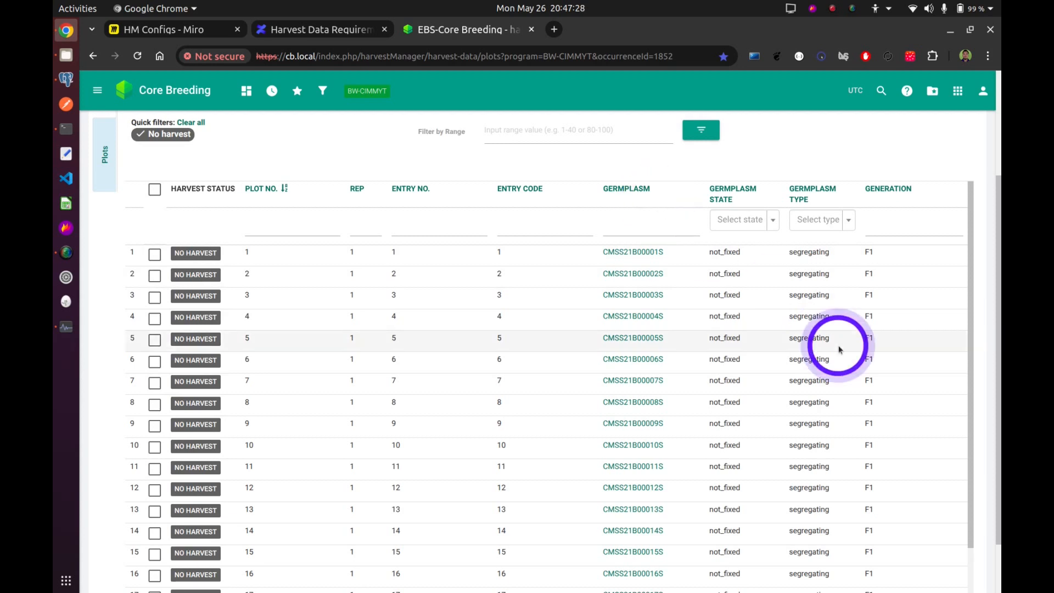
{"action": "scroll", "coordinate": [840, 346], "scroll_direction": "up", "scroll_amount": 3}
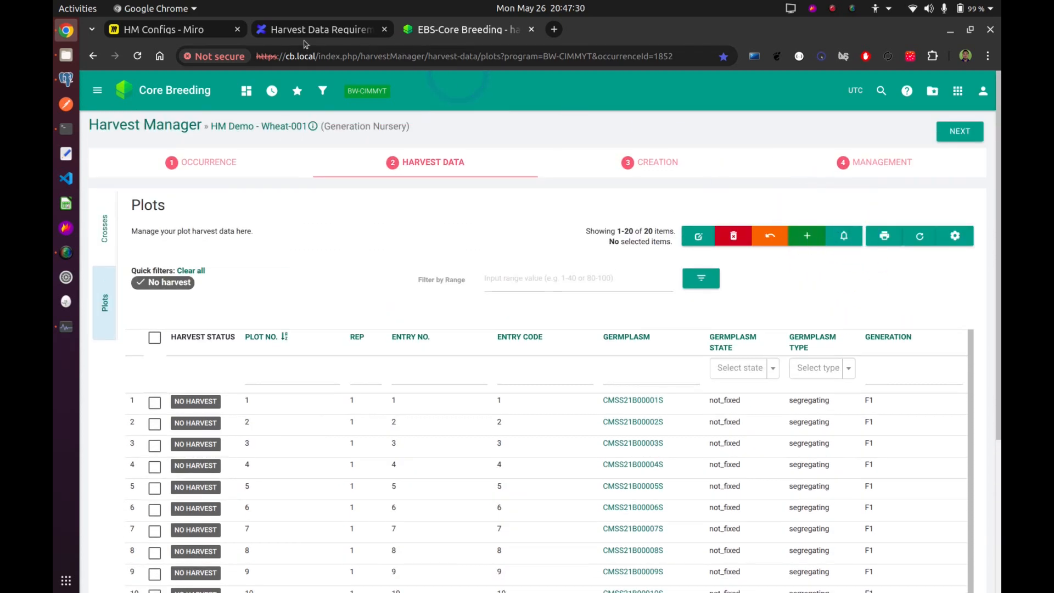
Return to the Miro board and copy the entire JSON of the WHEAT SELFING not_fixed configuration code block.
{"action": "left_click", "coordinate": [163, 35]}
{"action": "left_click_drag", "start_coordinate": [363, 212], "coordinate": [536, 206]}
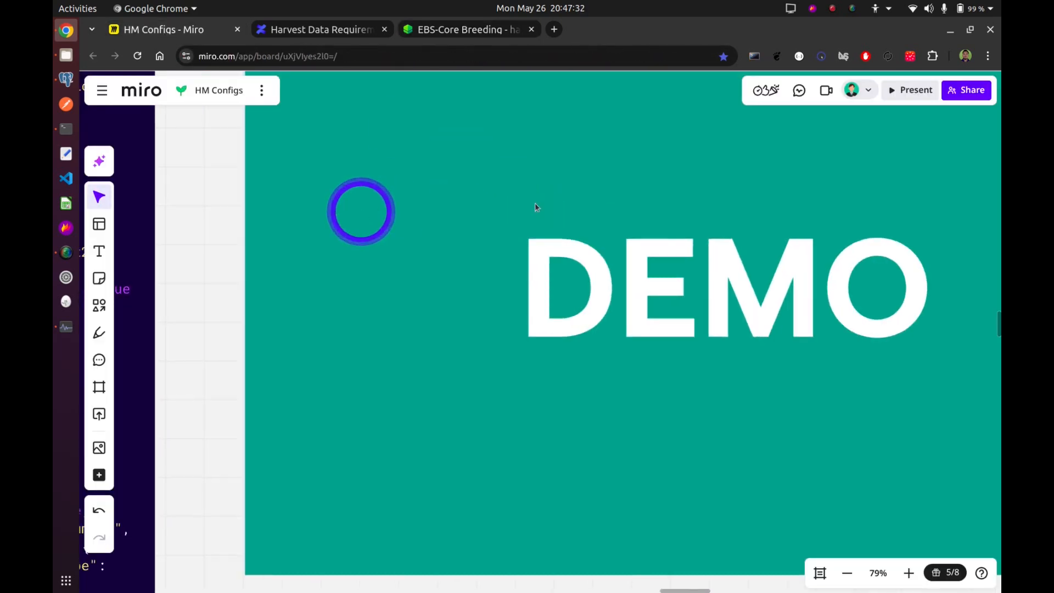
{"action": "scroll", "coordinate": [494, 199], "scroll_direction": "down", "scroll_amount": 3}
{"action": "left_click_drag", "start_coordinate": [341, 192], "coordinate": [511, 223]}
{"action": "double_click", "coordinate": [407, 214]}
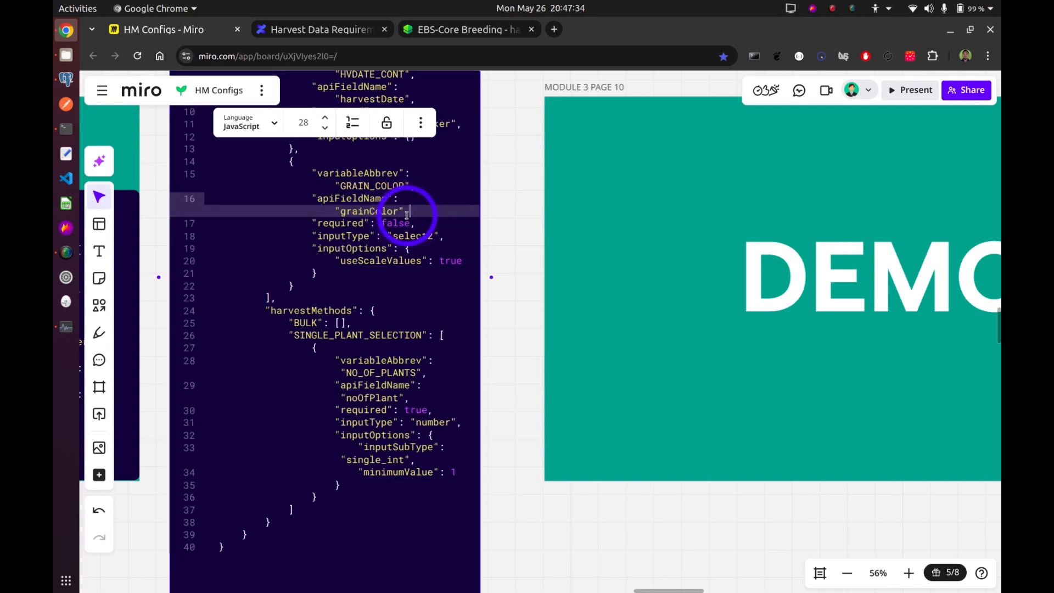
{"action": "key", "text": "ctrl+a"}
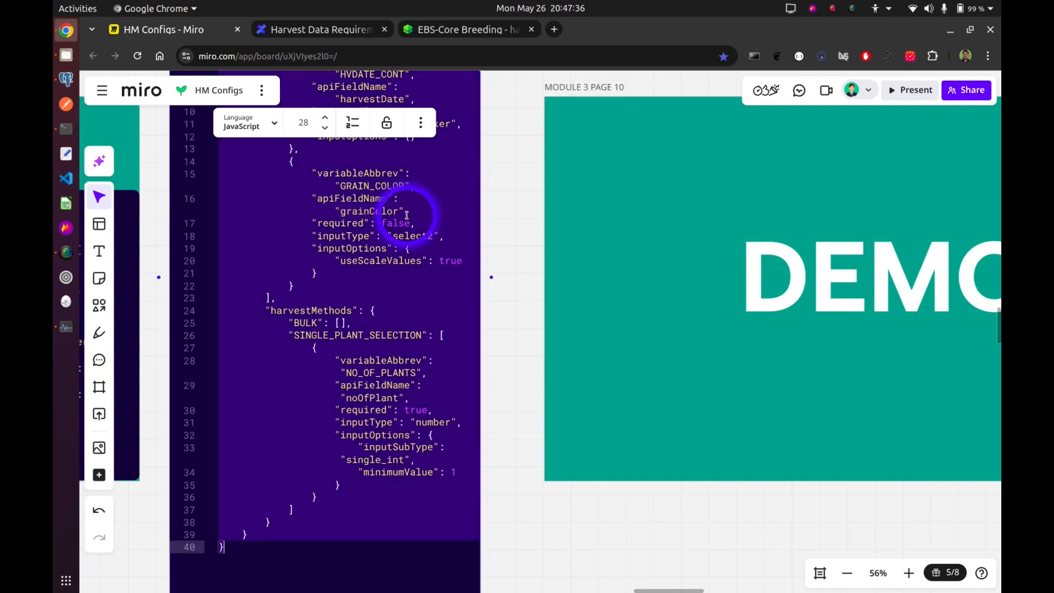
{"action": "left_click", "coordinate": [492, 208]}
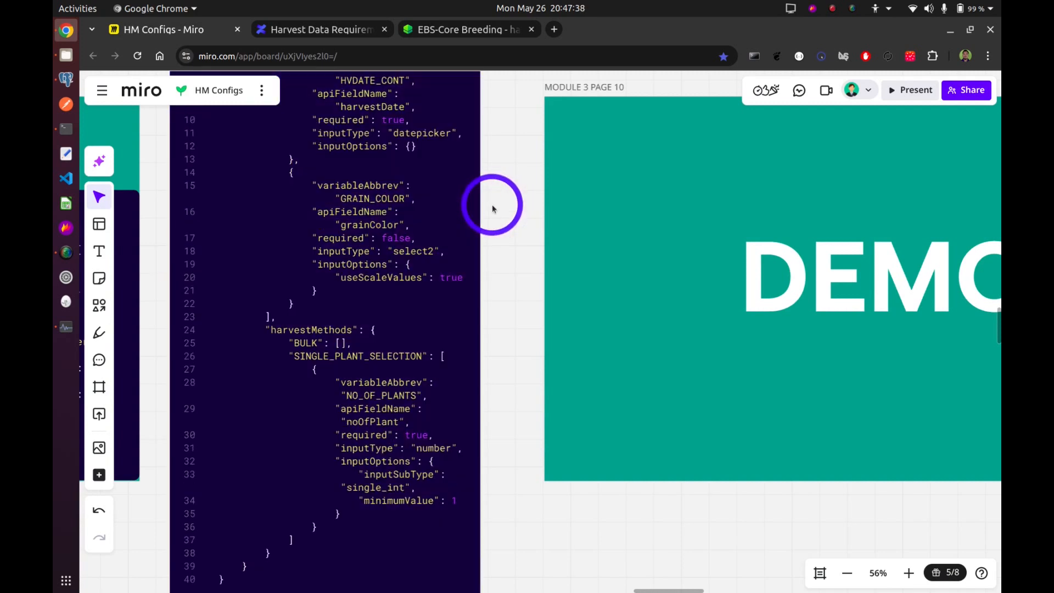
{"action": "right_click", "coordinate": [493, 207]}
{"action": "right_click", "coordinate": [497, 192]}
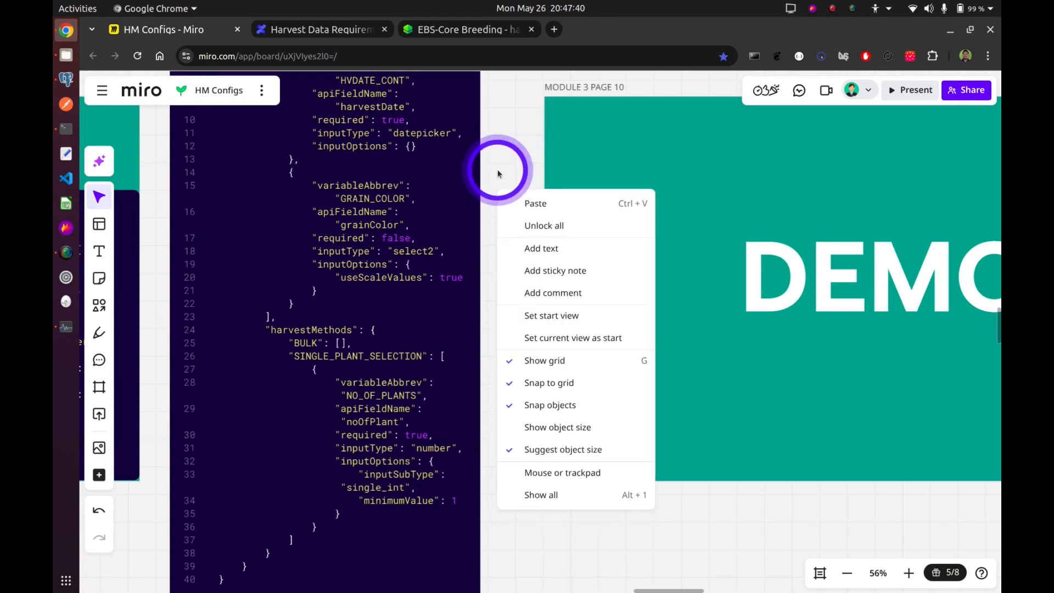
{"action": "left_click", "coordinate": [497, 173]}
{"action": "scroll", "coordinate": [497, 171], "scroll_direction": "down", "scroll_amount": 3}
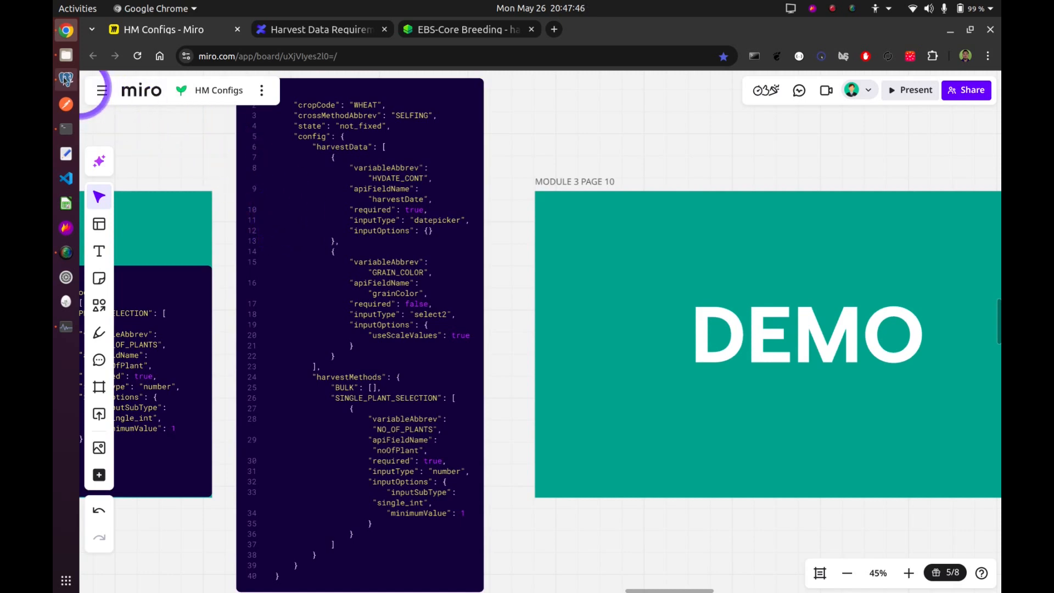
Switch to pgAdmin, widen the query editor and paste the copied configuration inside the empty config_value array of the UPDATE query.
{"action": "left_click", "coordinate": [65, 79]}
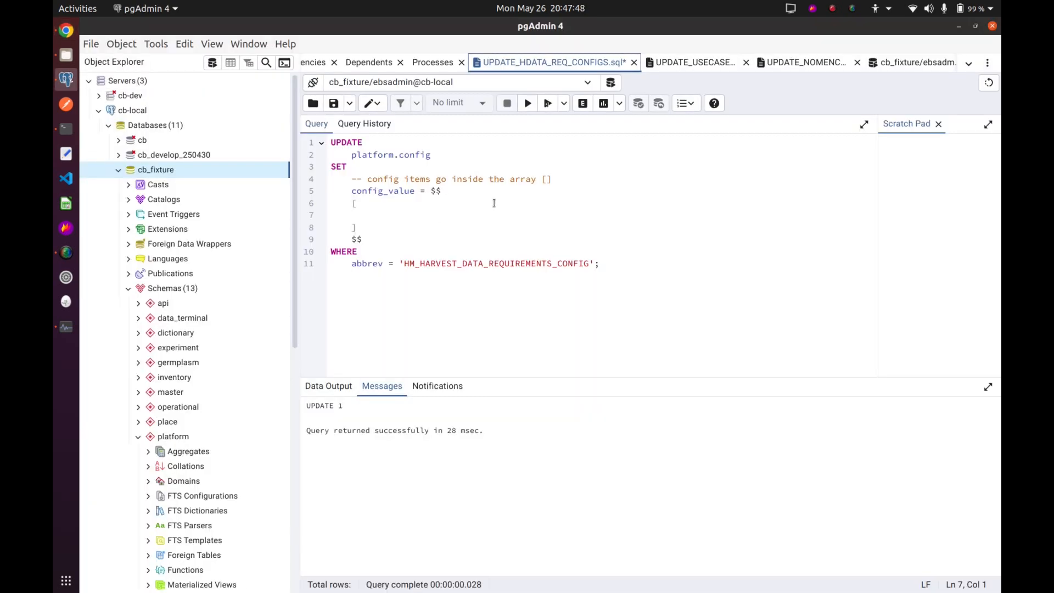
{"action": "left_click_drag", "start_coordinate": [301, 141], "coordinate": [258, 142]}
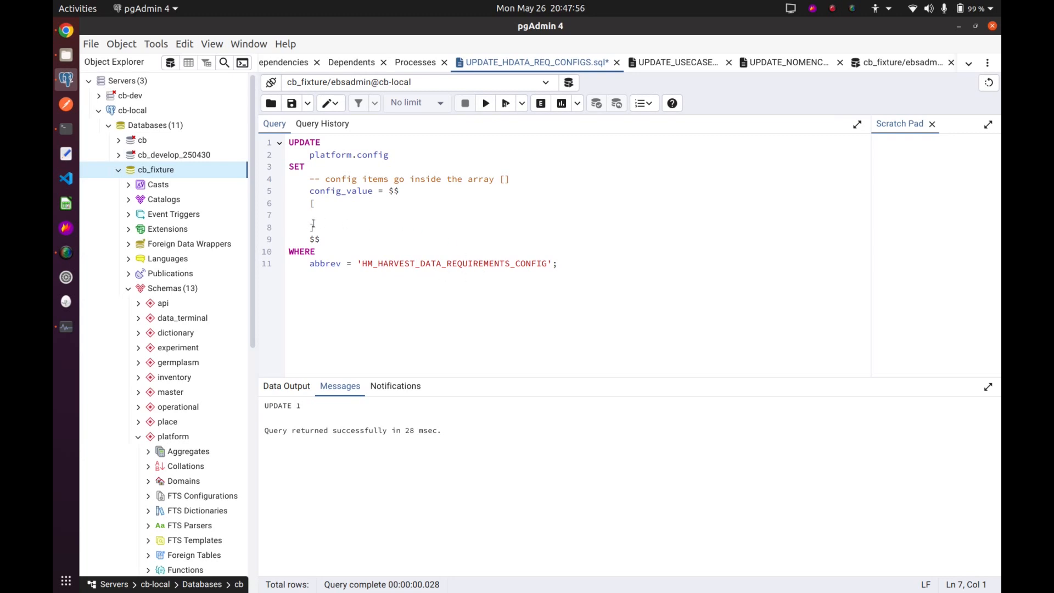
{"action": "left_click_drag", "start_coordinate": [322, 227], "coordinate": [306, 203]}
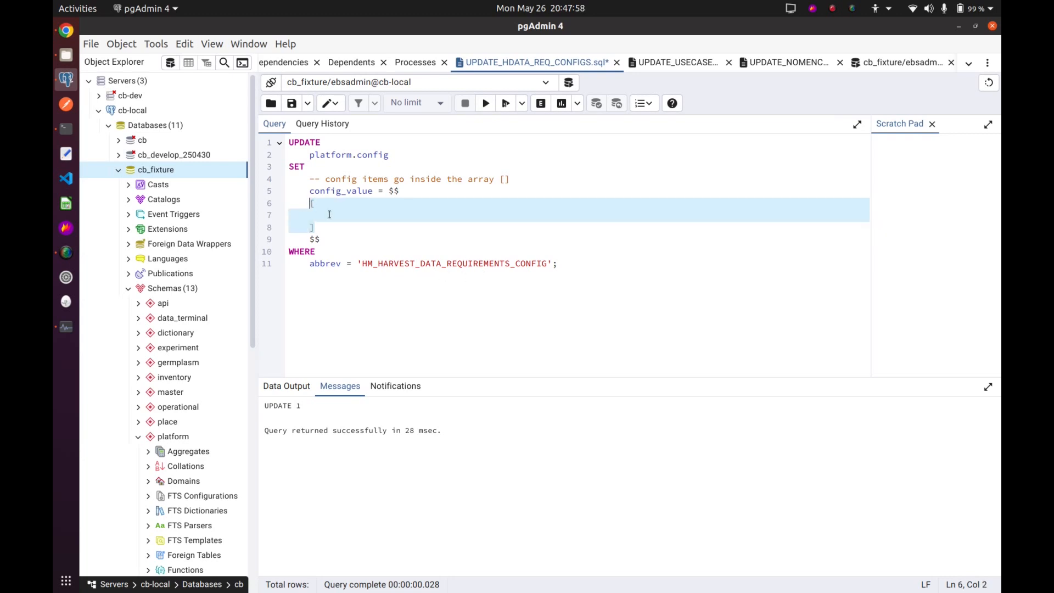
{"action": "left_click", "coordinate": [330, 214]}
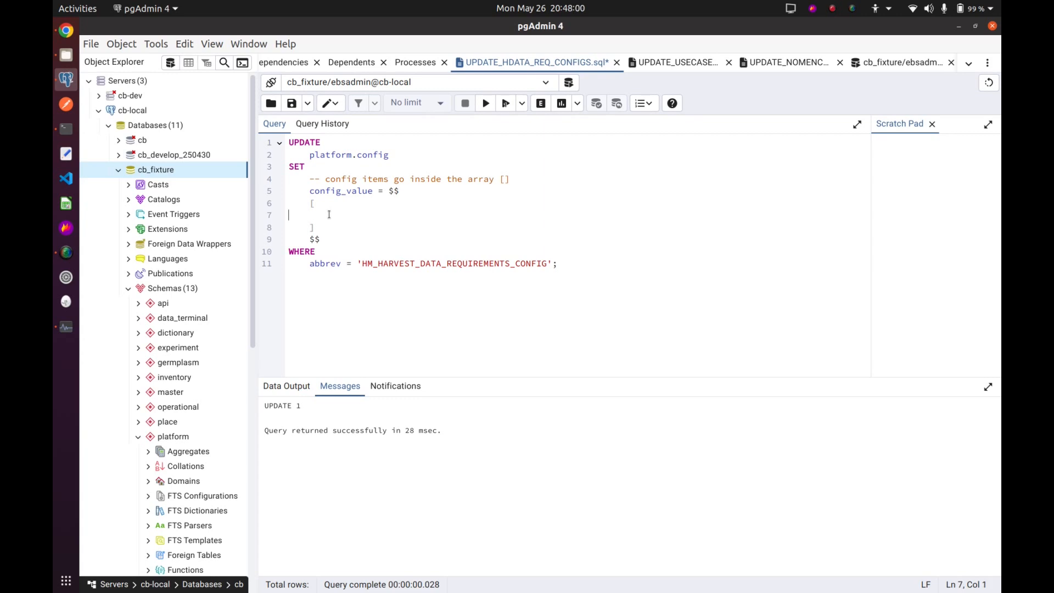
{"action": "key", "text": "ctrl+v"}
Indent the whole pasted configuration object by two levels inside the config_value array.
{"action": "scroll", "coordinate": [318, 220], "scroll_direction": "up", "scroll_amount": 8}
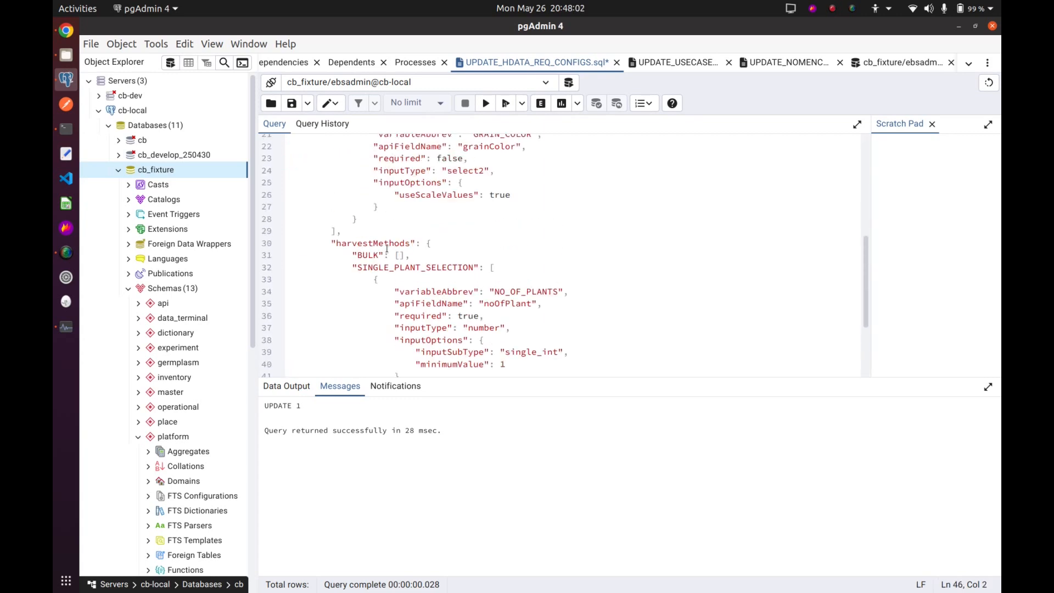
{"action": "left_click", "coordinate": [299, 211], "text": "shift"}
{"action": "key", "text": "Tab"}
{"action": "key", "text": "Tab"}
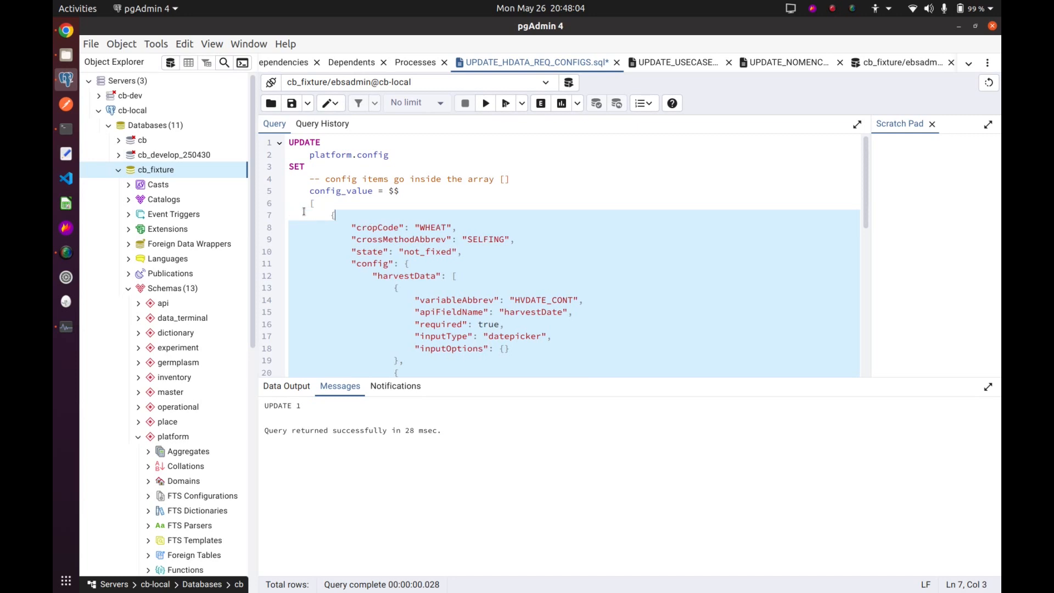
{"action": "left_click", "coordinate": [374, 211]}
Check the full UPDATE script for HM_HARVEST_DATA_REQUIREMENTS_CONFIG and execute it.
{"action": "scroll", "coordinate": [374, 250], "scroll_direction": "down", "scroll_amount": 10}
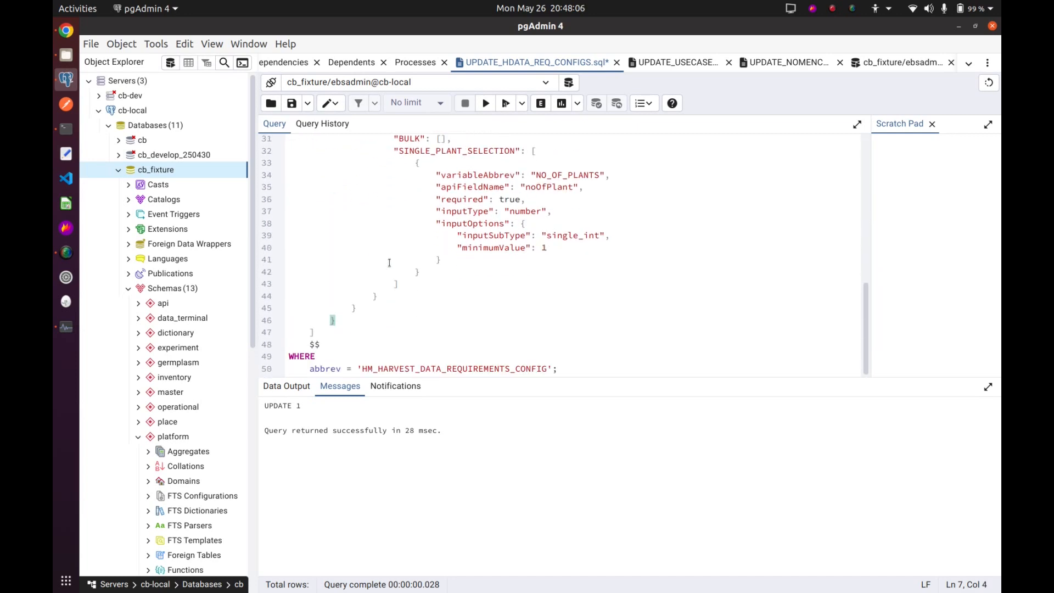
{"action": "scroll", "coordinate": [505, 271], "scroll_direction": "up", "scroll_amount": 6}
{"action": "left_click", "coordinate": [486, 103]}
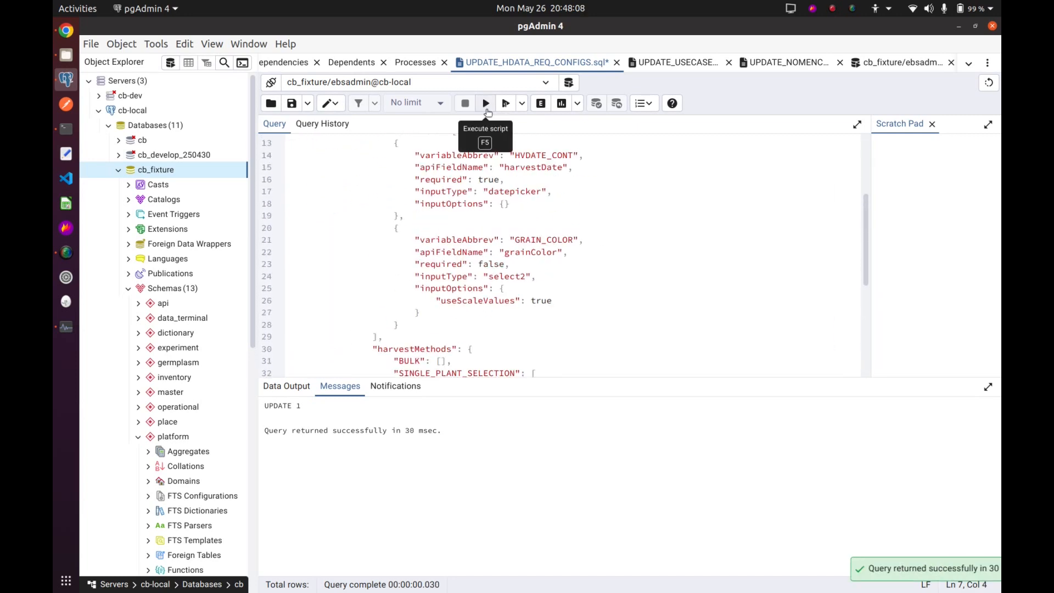
{"action": "scroll", "coordinate": [564, 252], "scroll_direction": "down", "scroll_amount": 4}
{"action": "scroll", "coordinate": [559, 248], "scroll_direction": "up", "scroll_amount": 8}
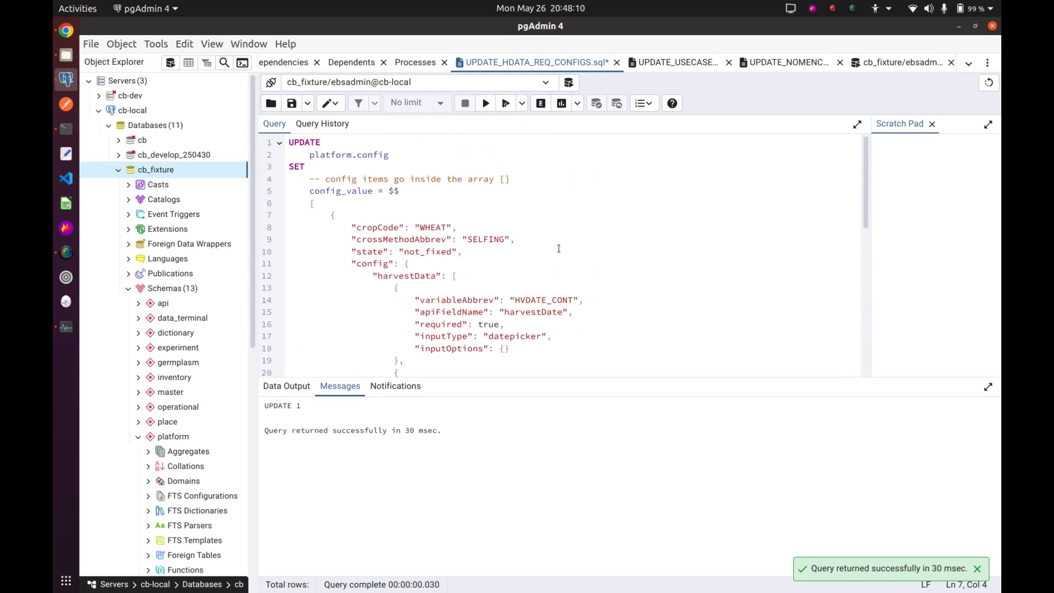
Review the executed script, switch to the Harvest Manager in Chrome and check the germplasm state in plot 1's germplasm information.
{"action": "scroll", "coordinate": [502, 244], "scroll_direction": "down", "scroll_amount": 4}
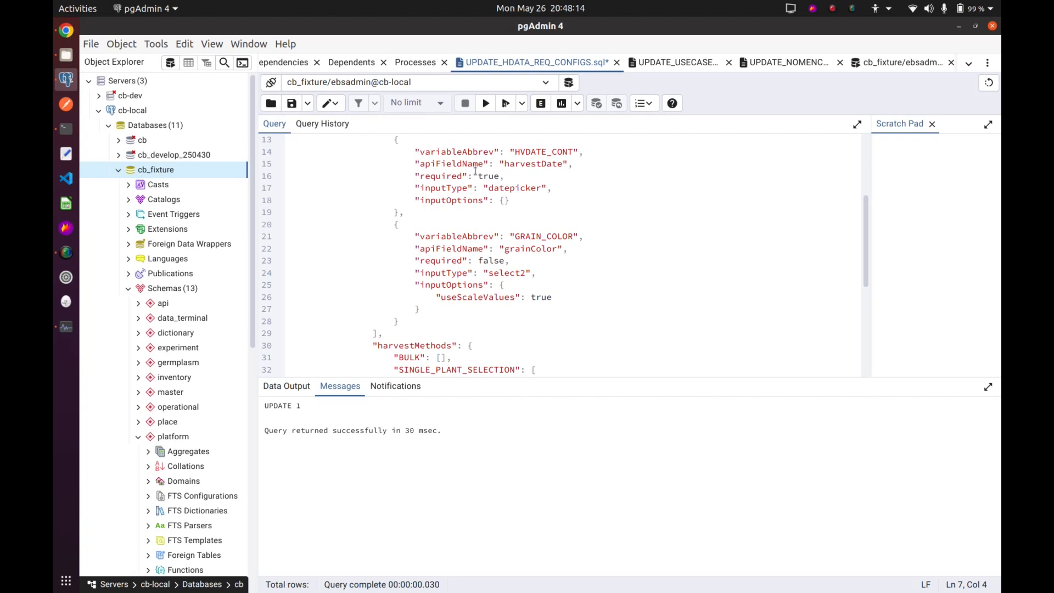
{"action": "scroll", "coordinate": [475, 170], "scroll_direction": "up", "scroll_amount": 4}
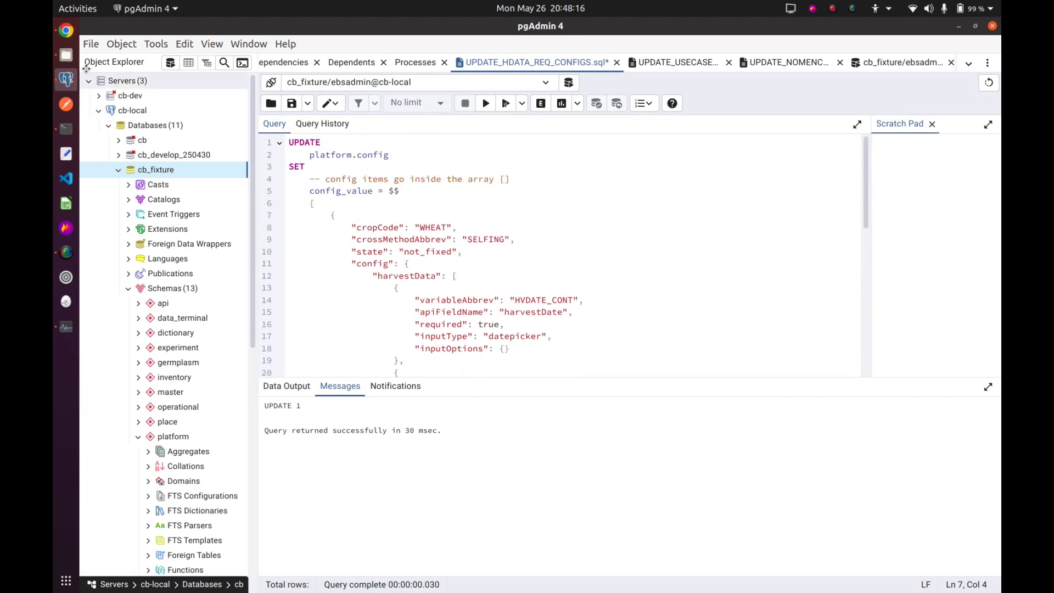
{"action": "left_click", "coordinate": [66, 30]}
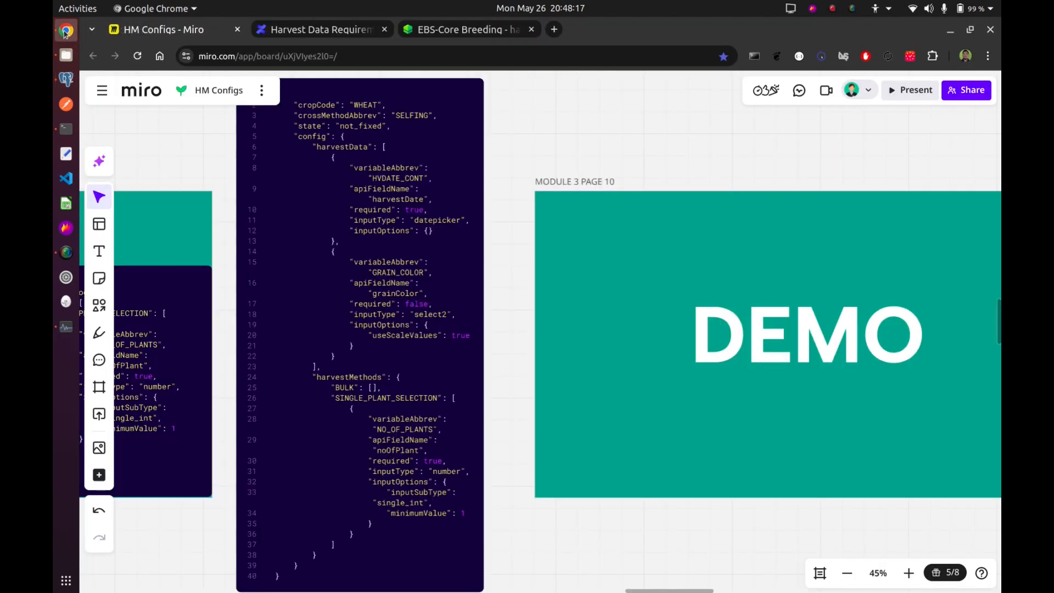
{"action": "left_click", "coordinate": [463, 33]}
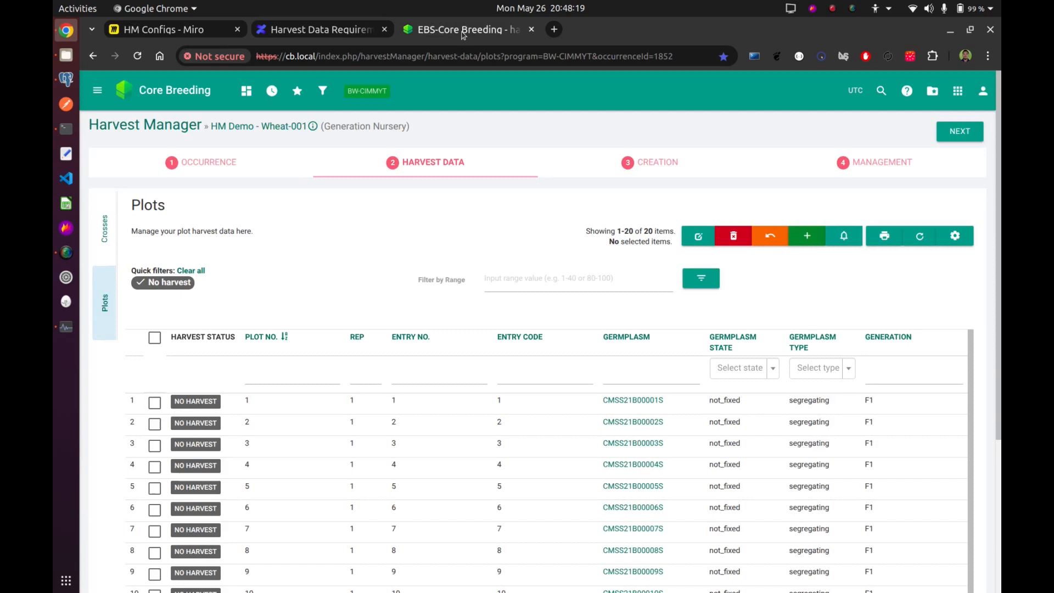
{"action": "left_click", "coordinate": [648, 400]}
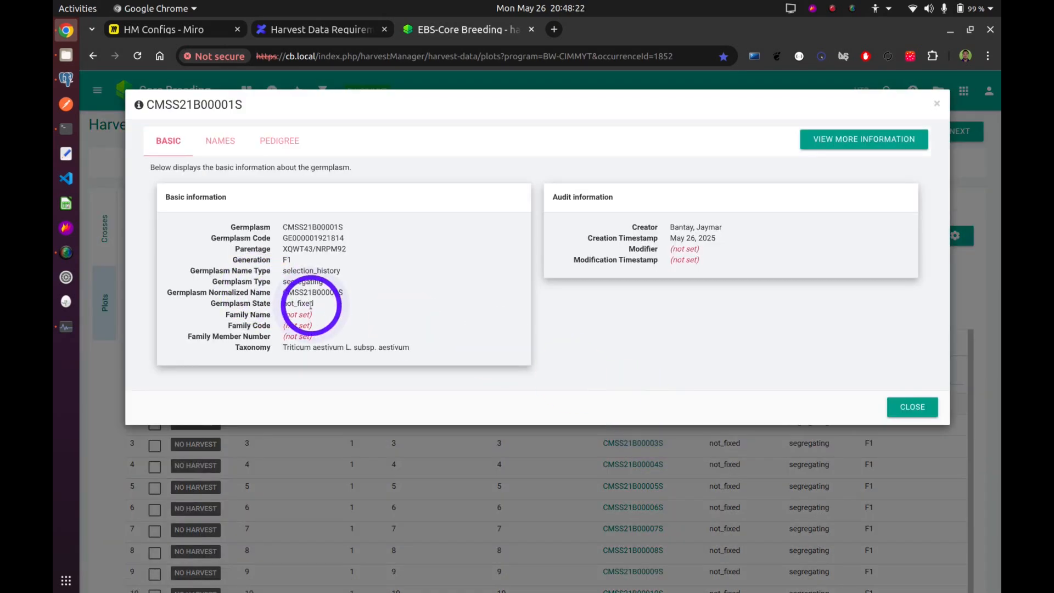
{"action": "double_click", "coordinate": [302, 304]}
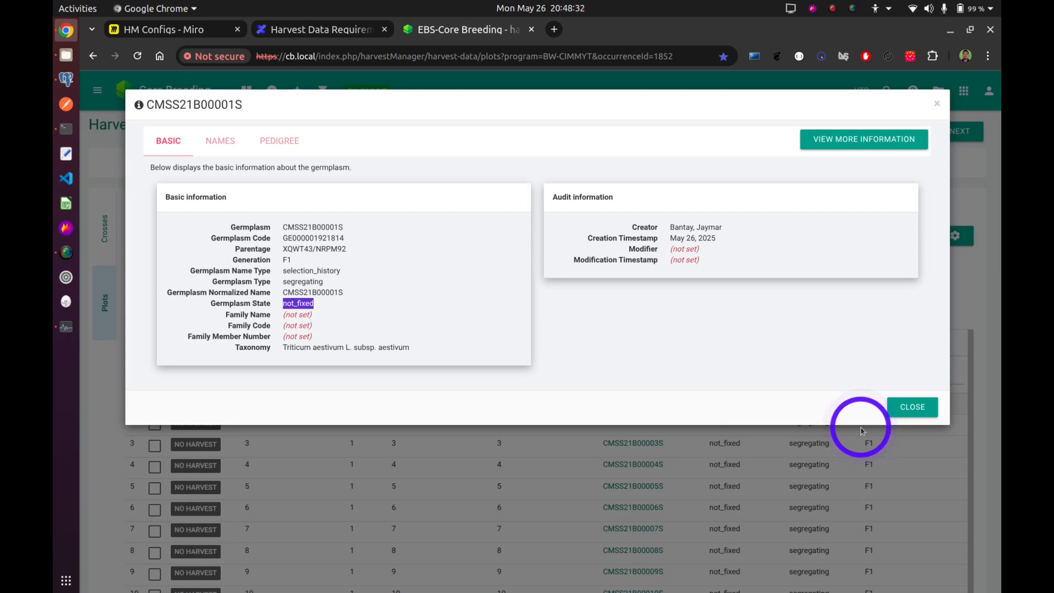
{"action": "left_click", "coordinate": [909, 413]}
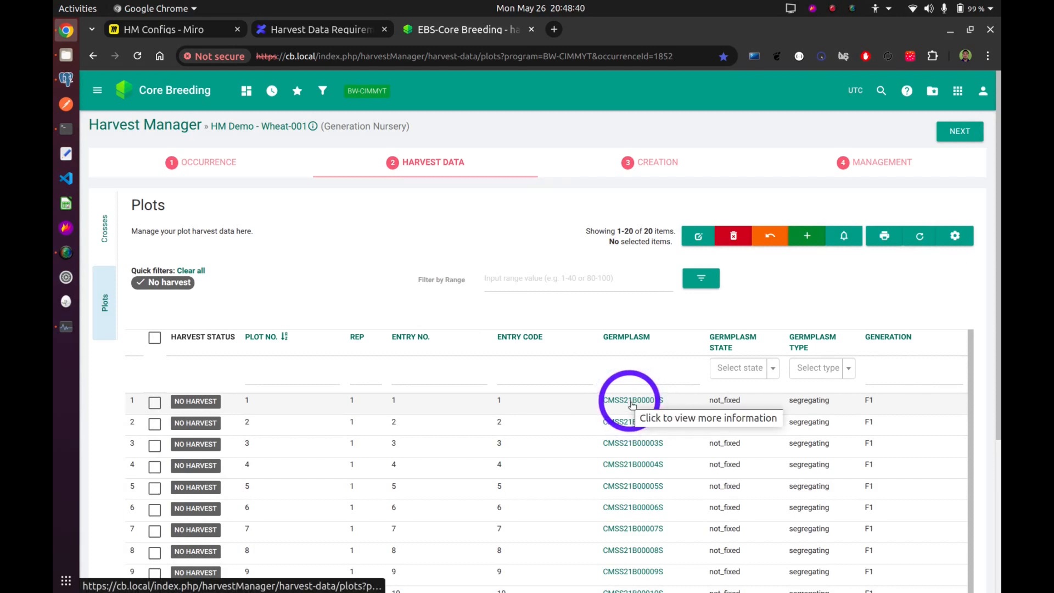
Look up the cropCode, crossMethodAbbrev and state entries of the configuration code block on the Miro board.
{"action": "left_click", "coordinate": [195, 36]}
{"action": "scroll", "coordinate": [439, 164], "scroll_direction": "up", "scroll_amount": 10}
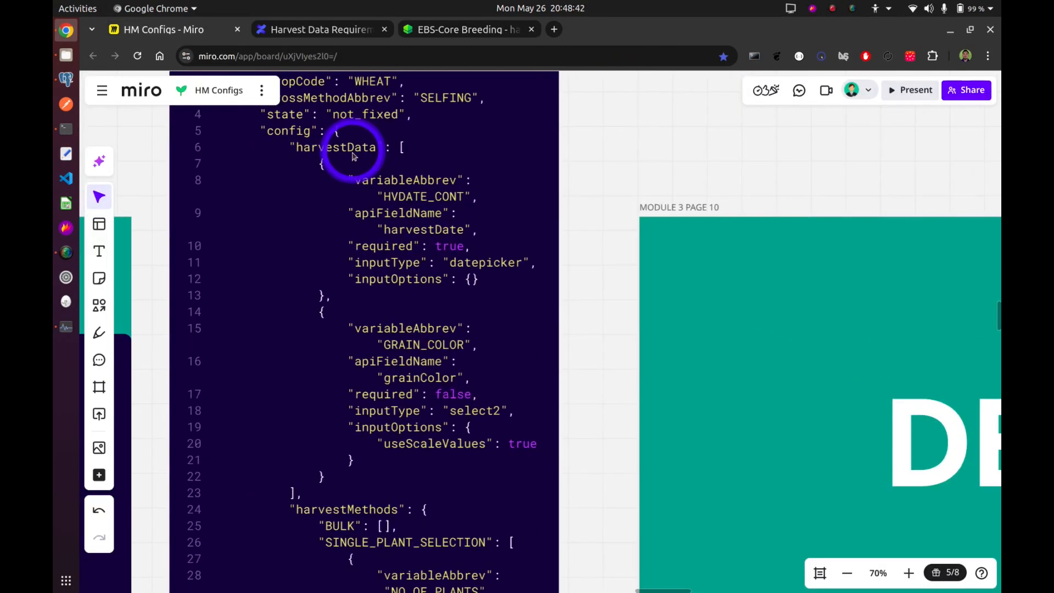
{"action": "scroll", "coordinate": [477, 268], "scroll_direction": "down", "scroll_amount": 3}
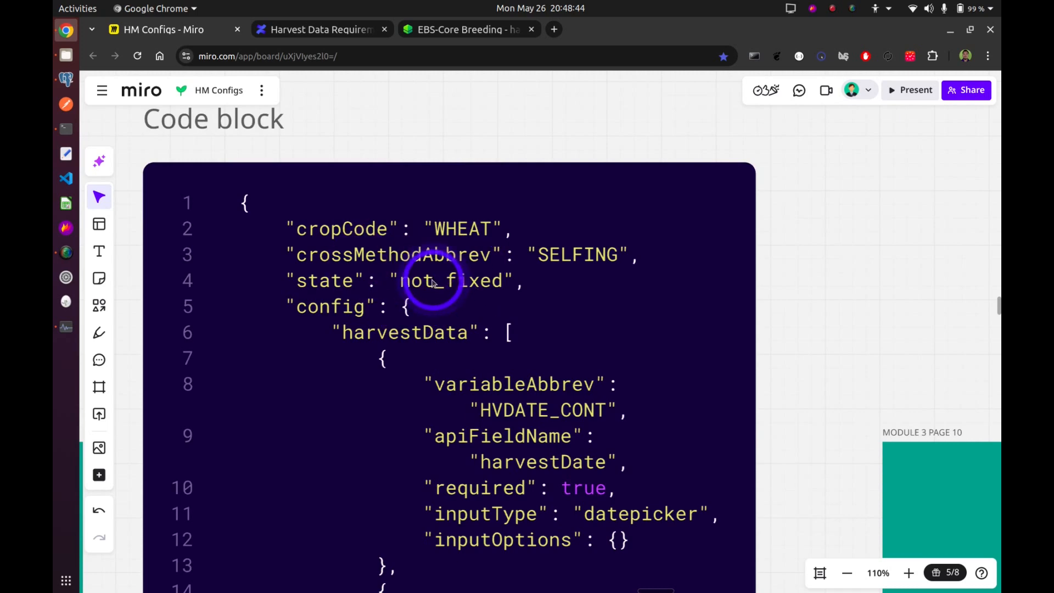
Go back to the Harvest Manager and open the account options, then switch to pgAdmin and execute the config UPDATE script again.
{"action": "left_click", "coordinate": [452, 28]}
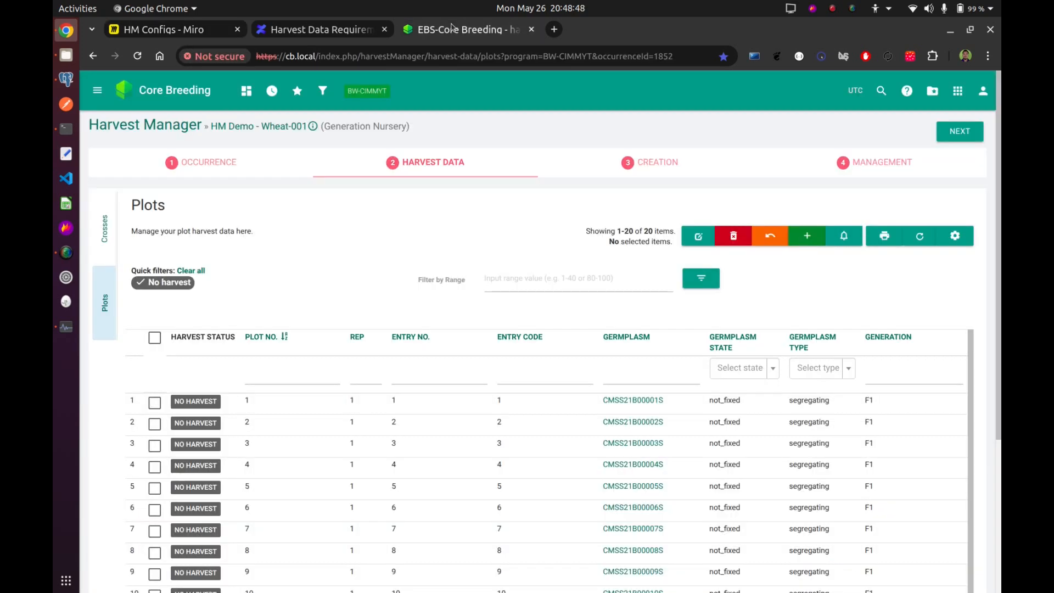
{"action": "left_click", "coordinate": [982, 95]}
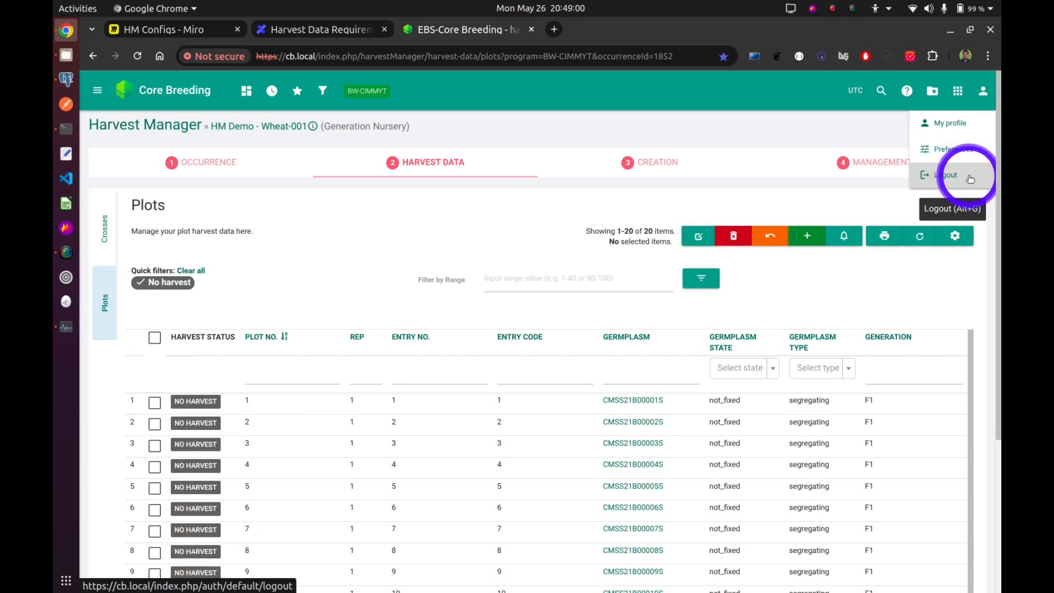
{"action": "left_click", "coordinate": [66, 79]}
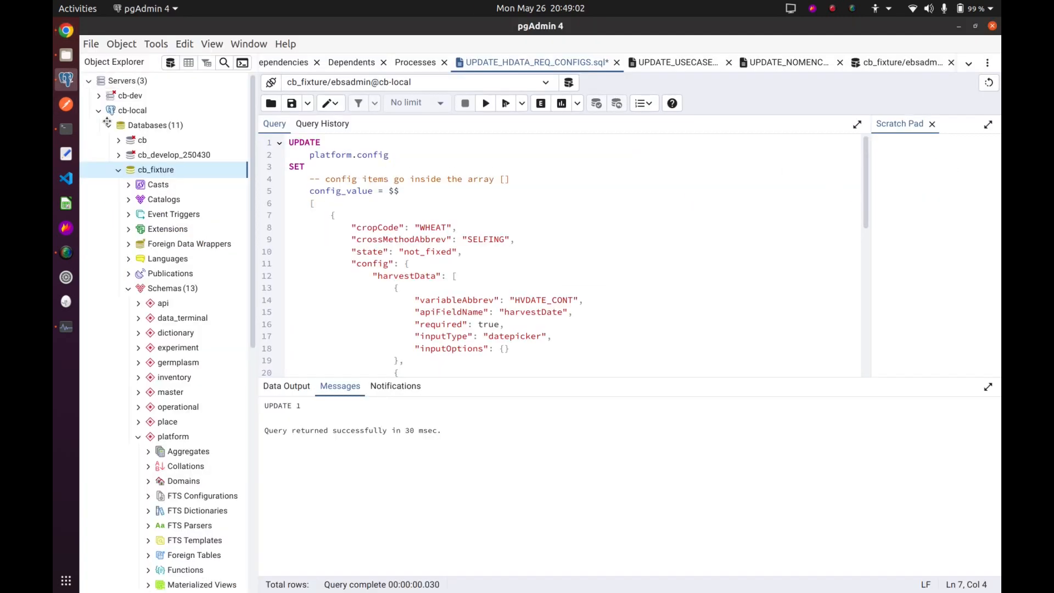
{"action": "left_click", "coordinate": [486, 104]}
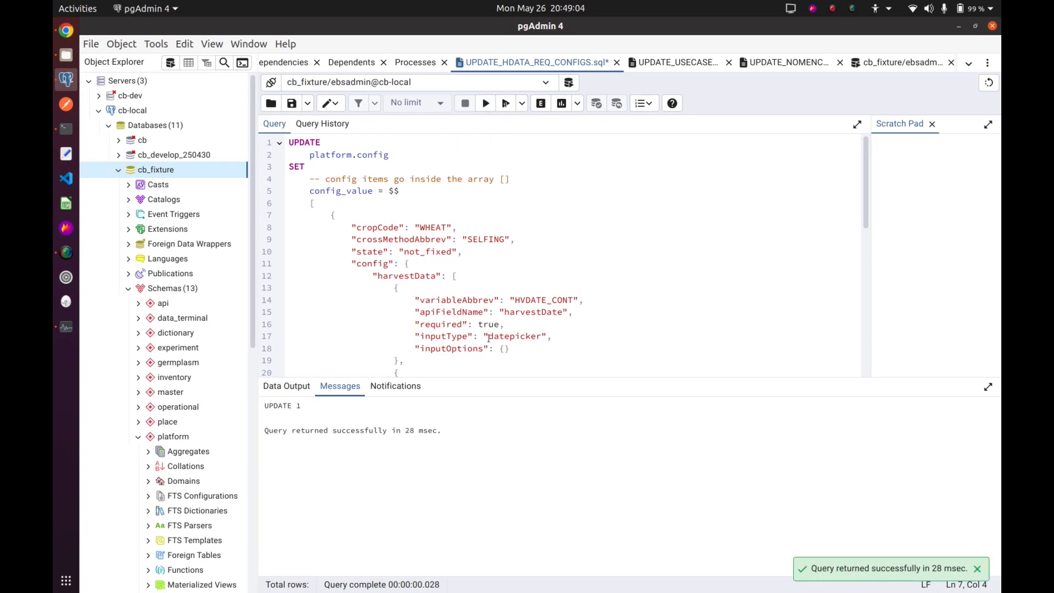
Return to Chrome, log out of Core Breeding and log in again to start a fresh session.
{"action": "left_click", "coordinate": [66, 30]}
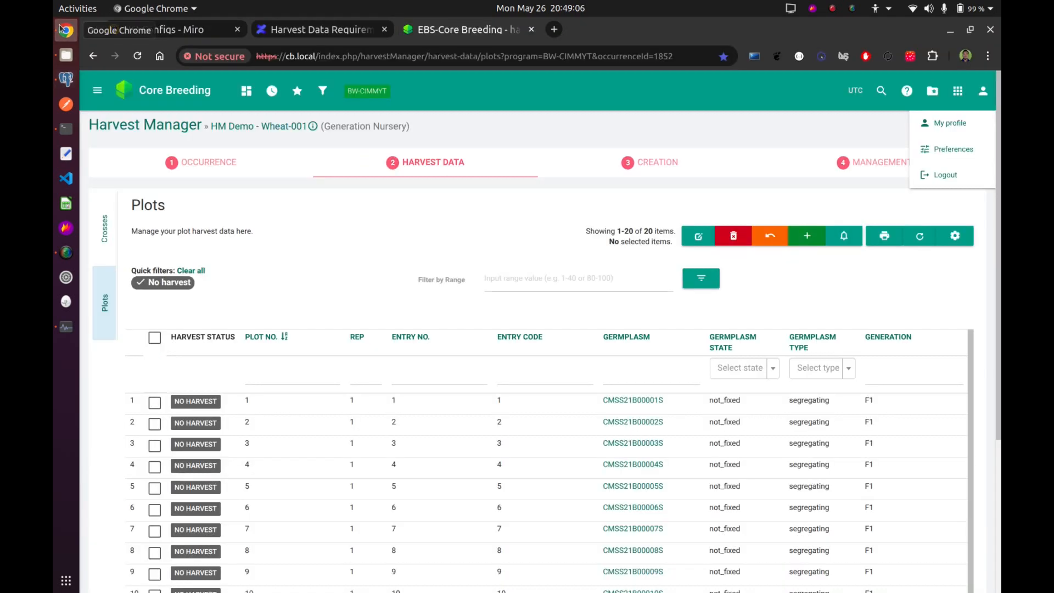
{"action": "left_click", "coordinate": [936, 180]}
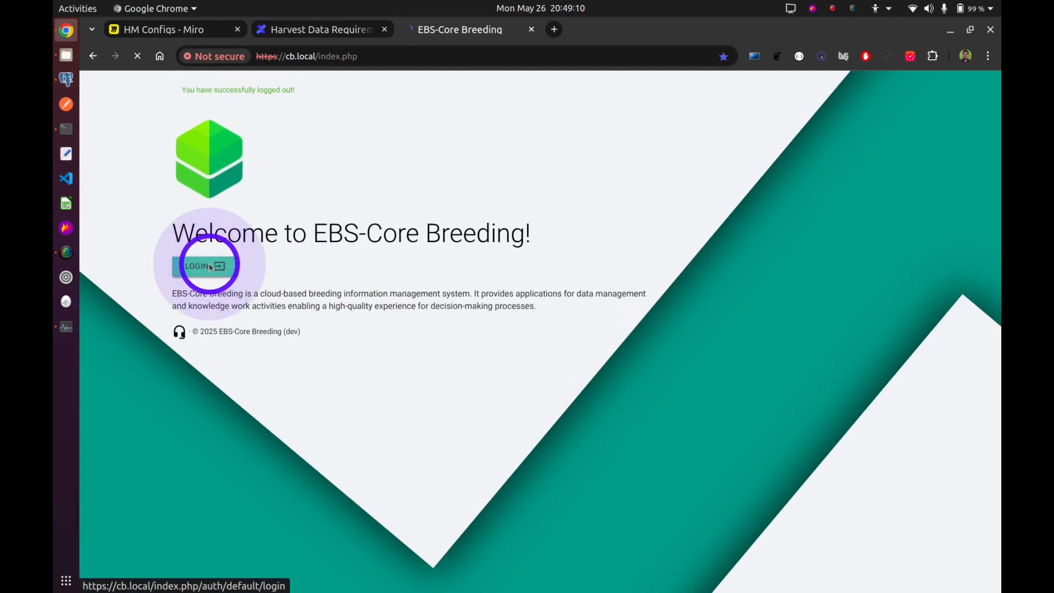
{"action": "left_click", "coordinate": [210, 268]}
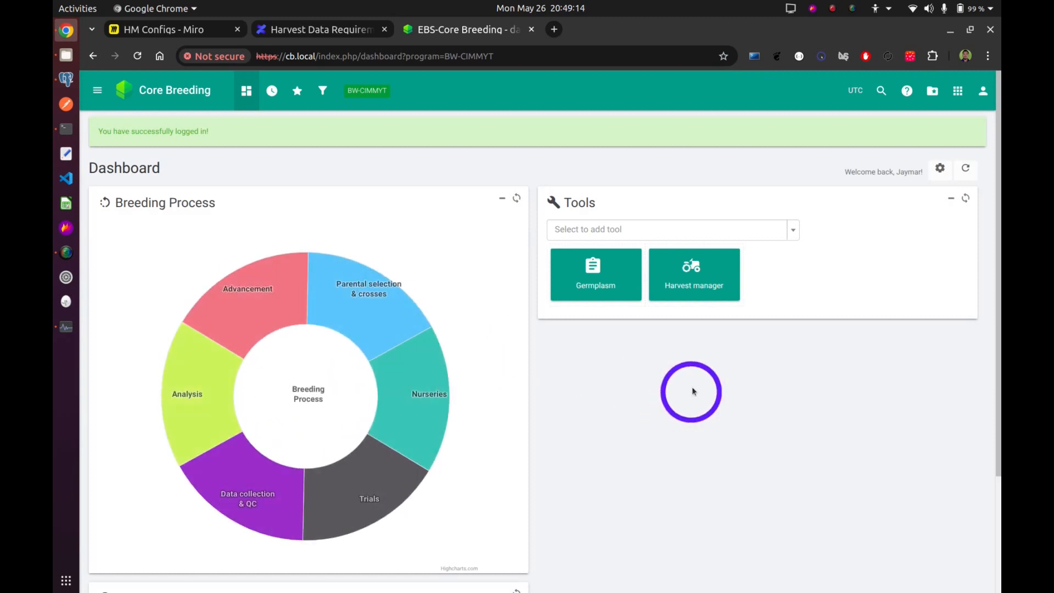
Open the Harvest Manager, select the experiment HM Demo - Wheat and load the plots of its occurrence HM Demo - Wheat-001.
{"action": "left_click", "coordinate": [709, 289]}
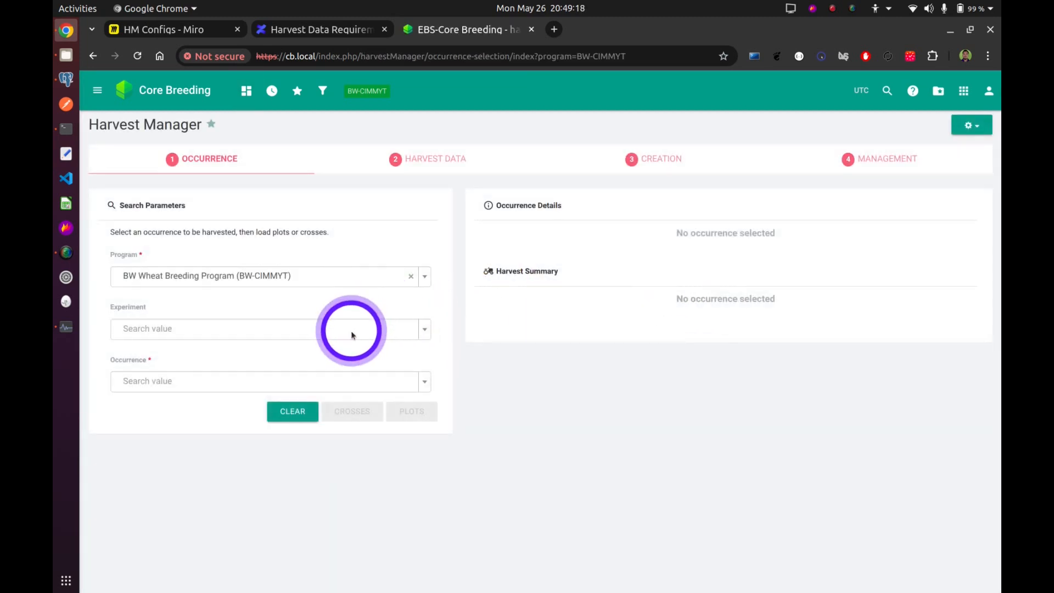
{"action": "left_click", "coordinate": [351, 332]}
{"action": "left_click", "coordinate": [264, 396]}
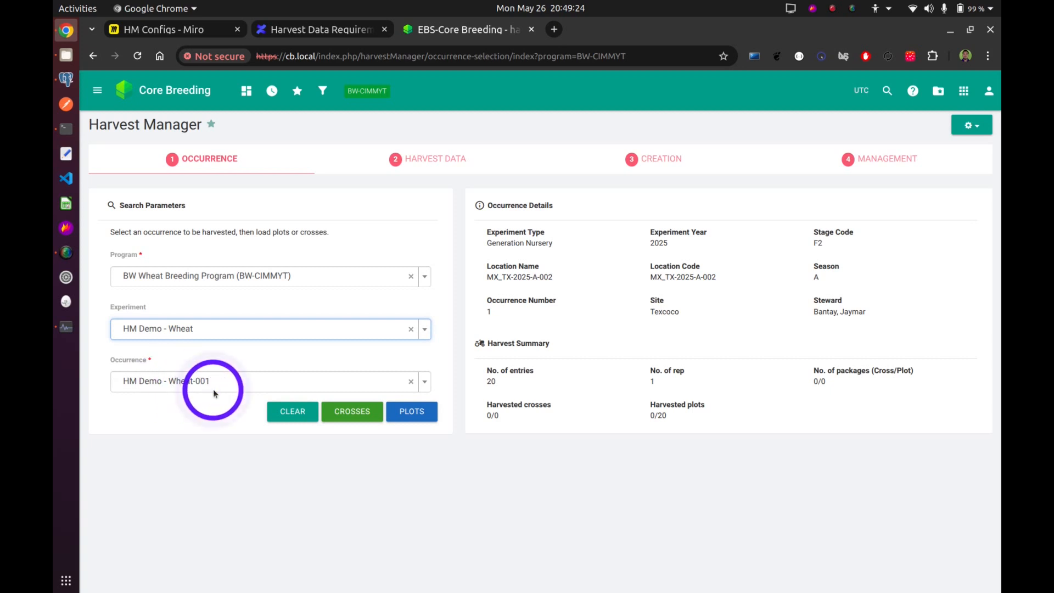
{"action": "left_click", "coordinate": [426, 417]}
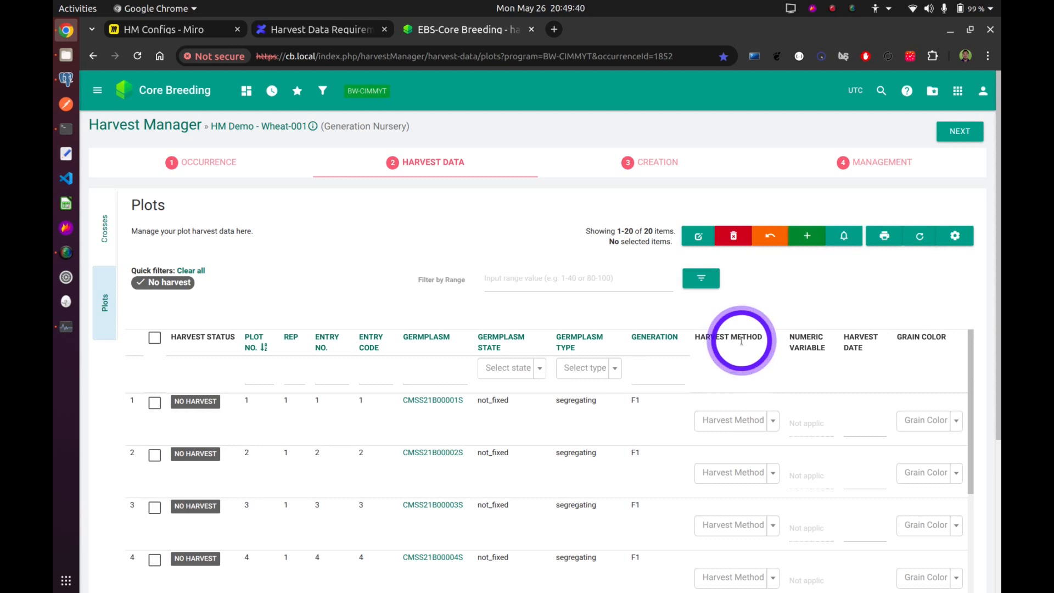
Set the harvest method of plot 1 to Bulk in the Plots table.
{"action": "scroll", "coordinate": [741, 341], "scroll_direction": "down", "scroll_amount": 2}
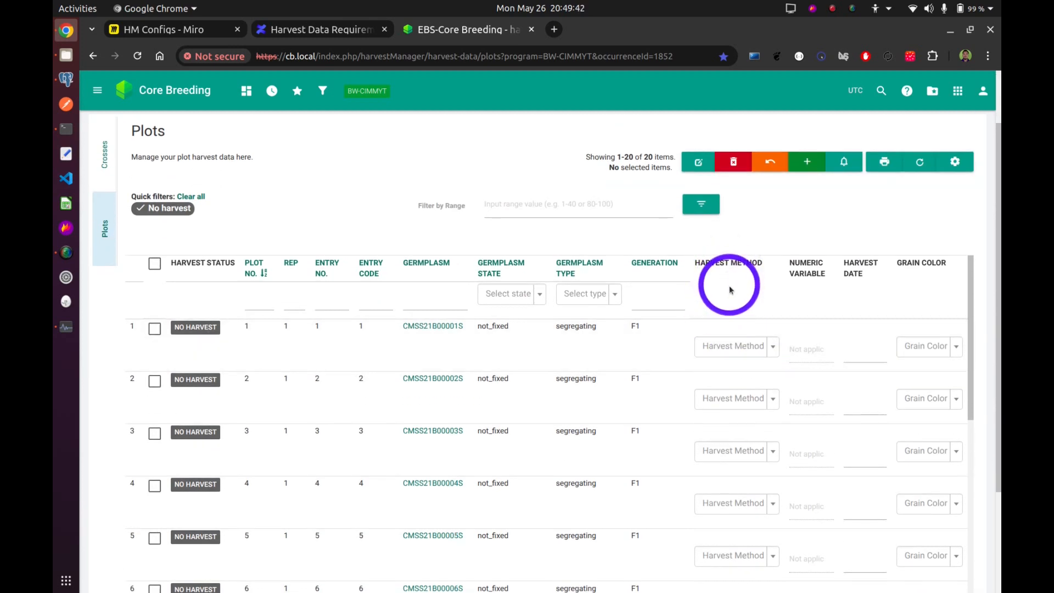
{"action": "scroll", "coordinate": [734, 314], "scroll_direction": "down", "scroll_amount": 2}
{"action": "left_click", "coordinate": [733, 273]}
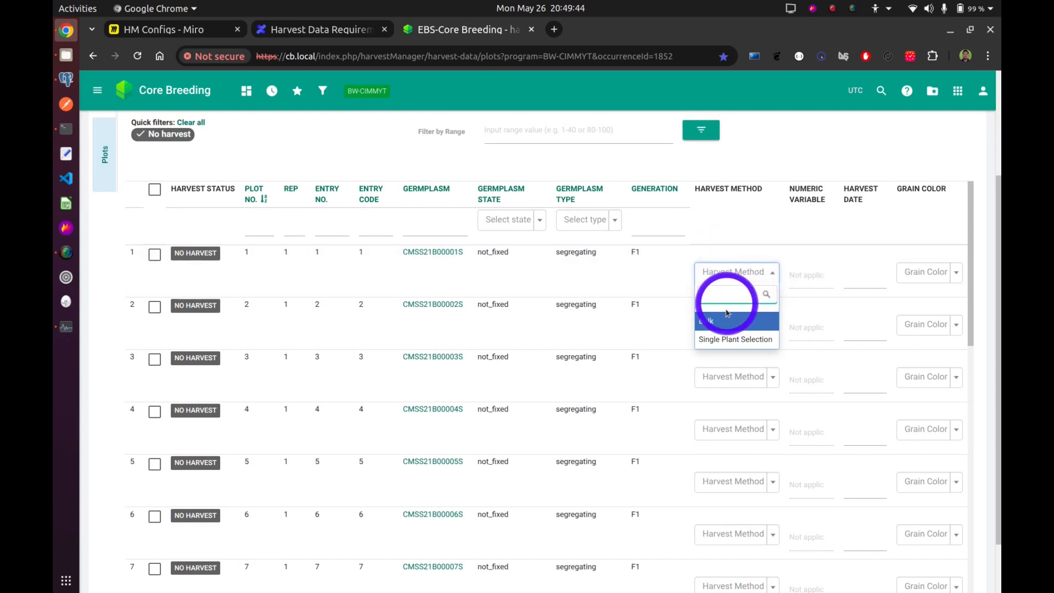
{"action": "left_click", "coordinate": [758, 330]}
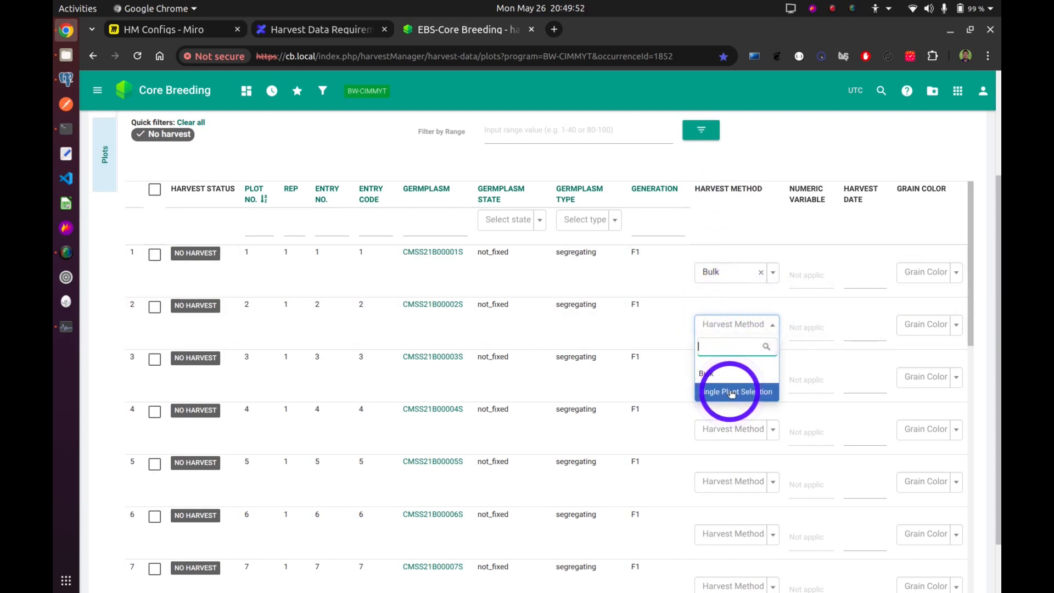
Set plot 2's harvest method to Single Plant Selection and enter 4 as its numeric variable.
{"action": "left_click", "coordinate": [731, 393]}
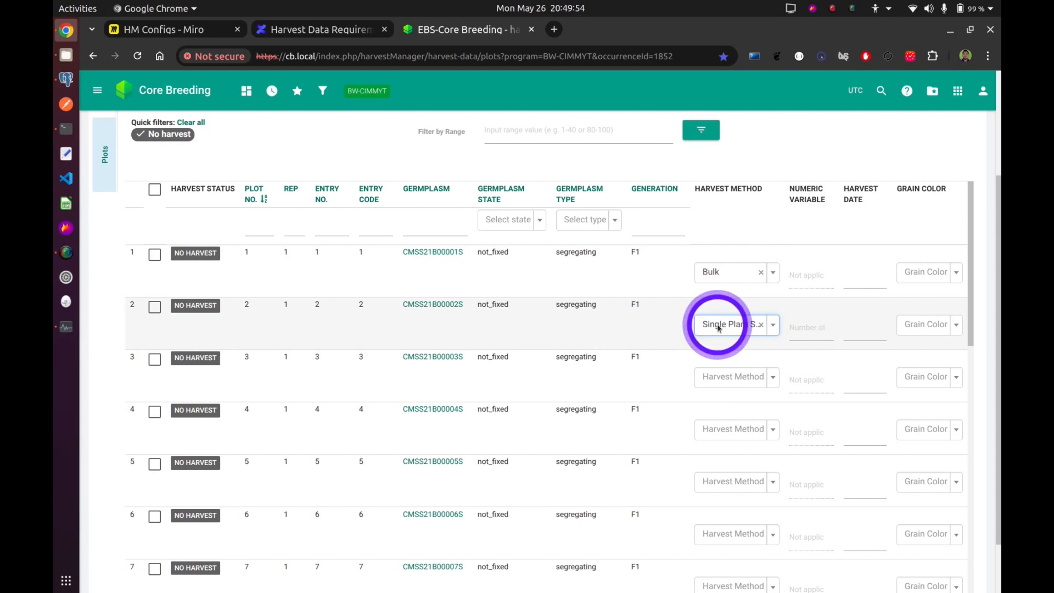
{"action": "left_click", "coordinate": [803, 328]}
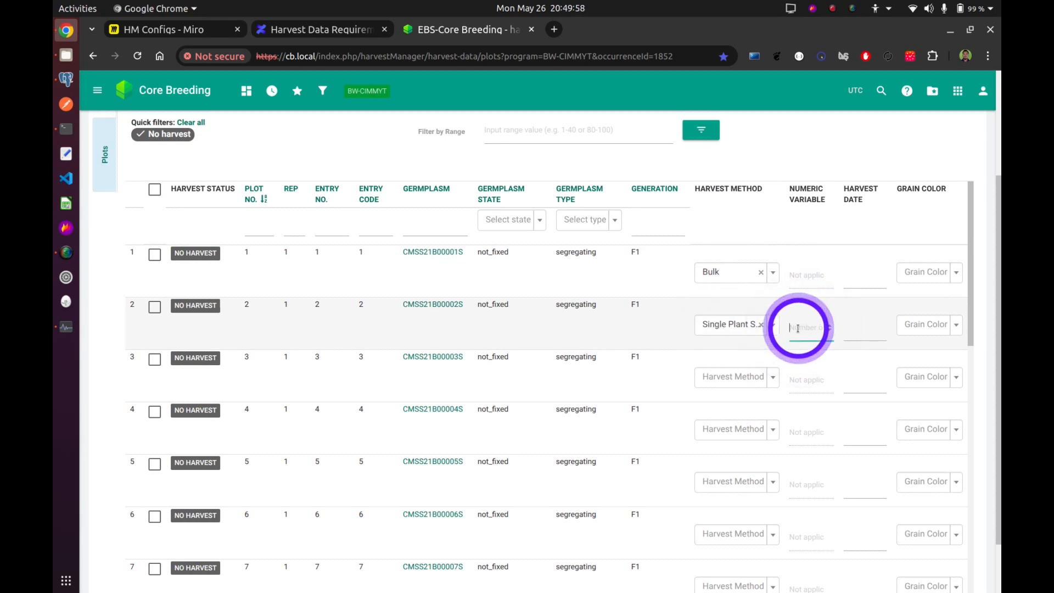
{"action": "type", "text": "4"}
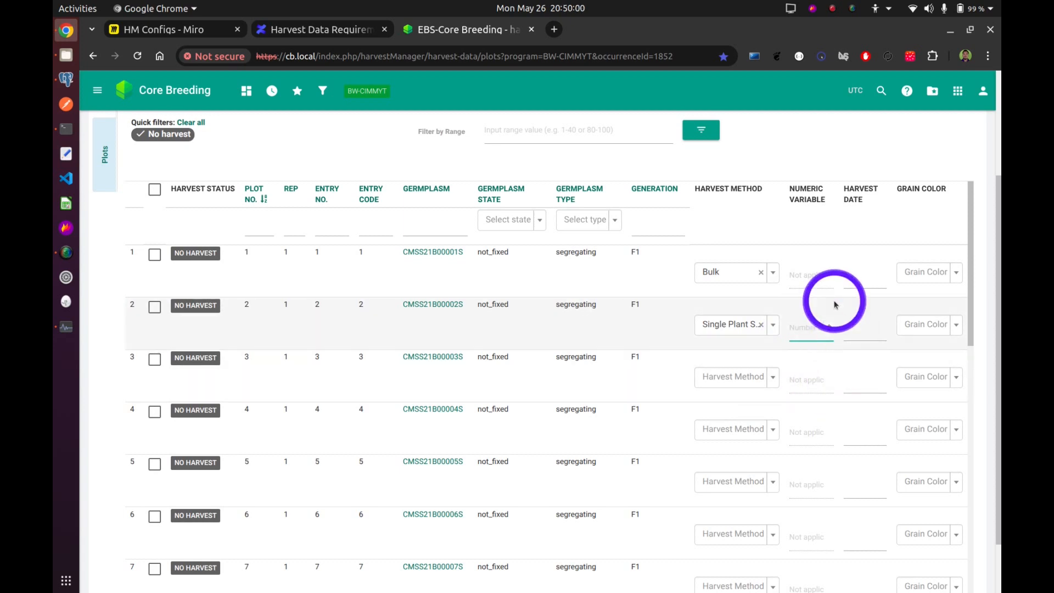
{"action": "left_click", "coordinate": [769, 215]}
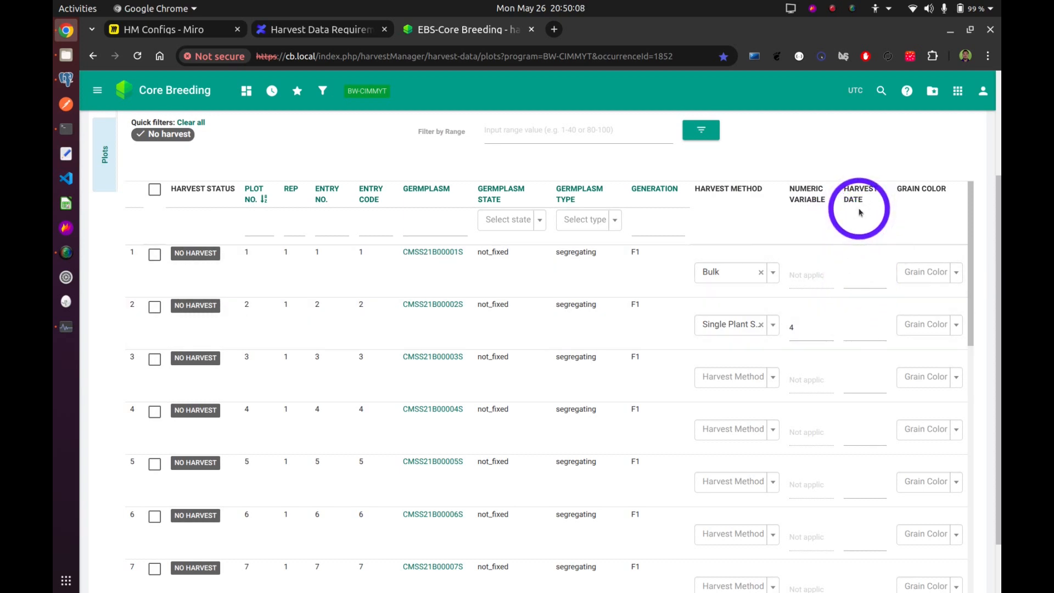
Set the harvest date of plot 1 to 2025-05-26 and the grain color of plot 2 to WG.
{"action": "left_click", "coordinate": [872, 279]}
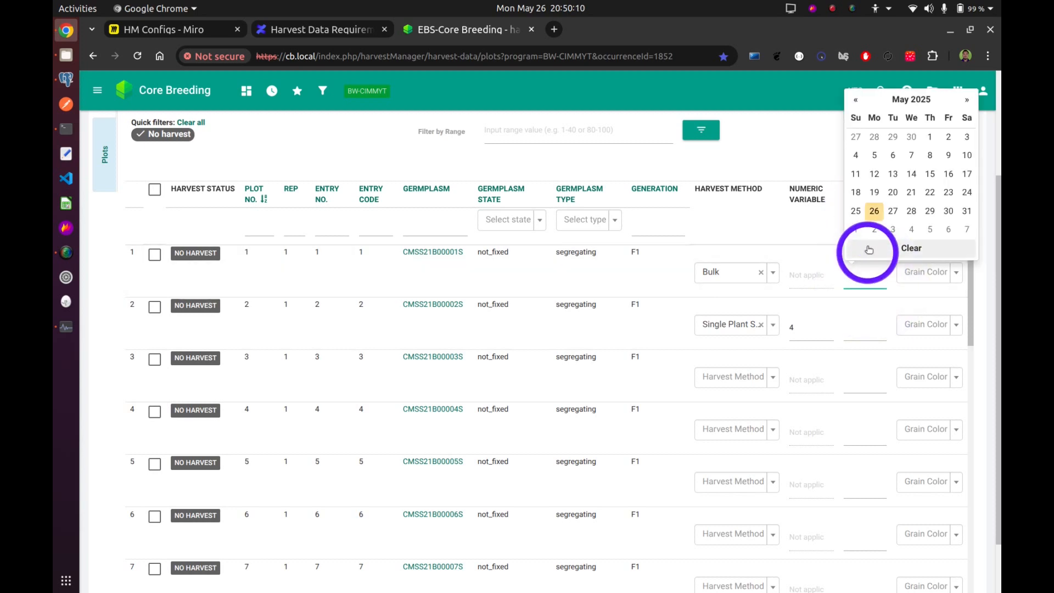
{"action": "left_click", "coordinate": [874, 215]}
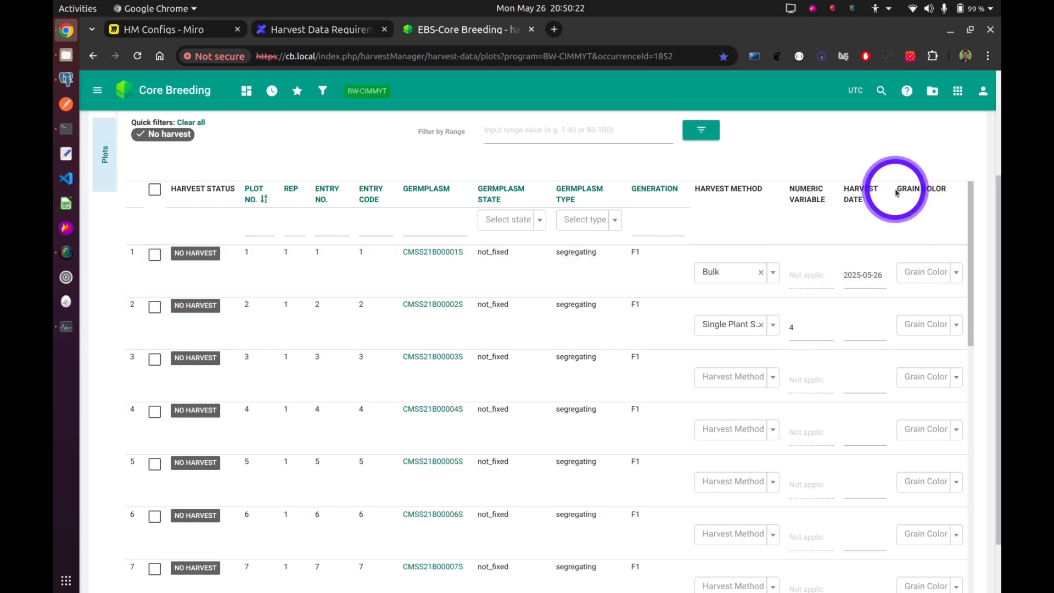
{"action": "left_click", "coordinate": [927, 325]}
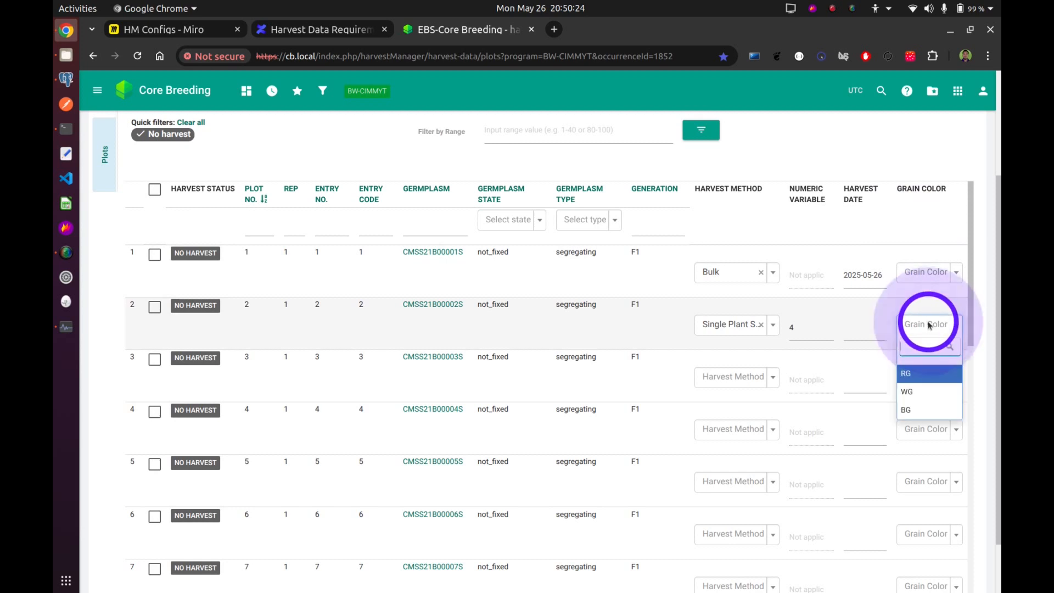
{"action": "left_click", "coordinate": [931, 391]}
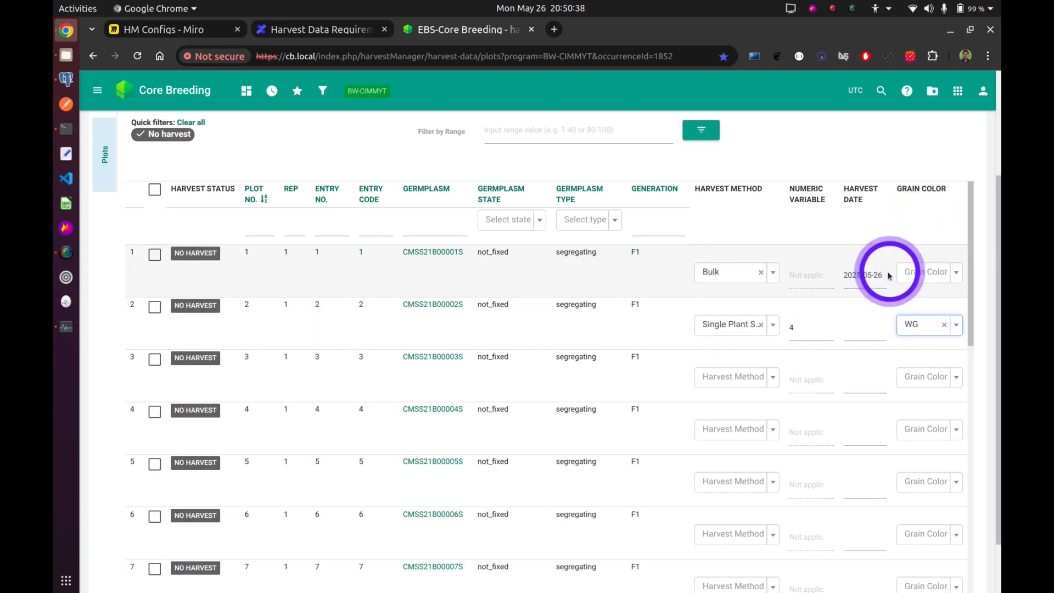
Go to the Creation stage, review the harvest data of plots 1 and 2 and commit it.
{"action": "scroll", "coordinate": [862, 285], "scroll_direction": "up", "scroll_amount": 3}
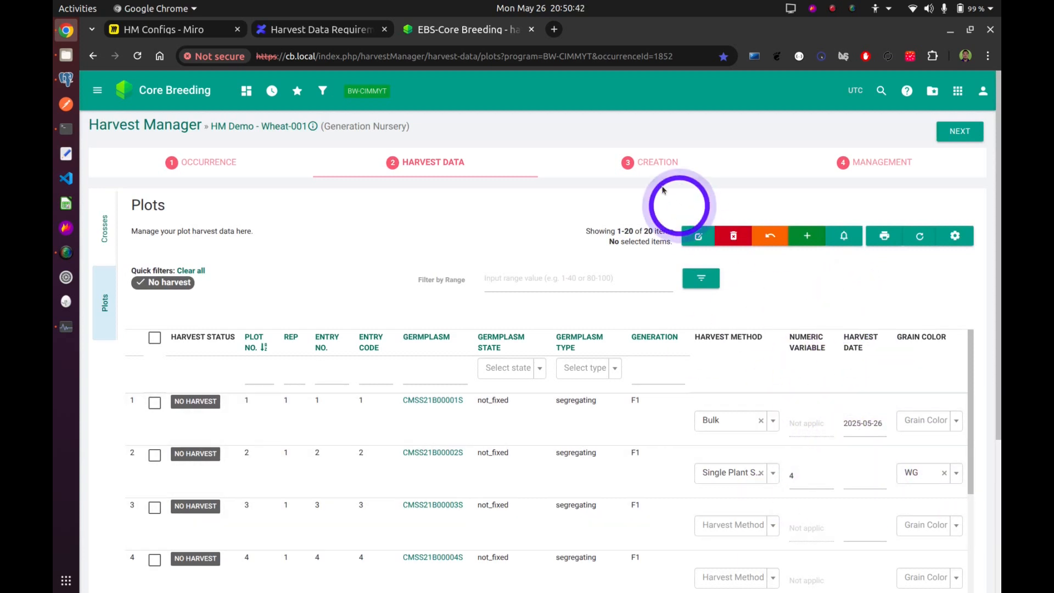
{"action": "left_click", "coordinate": [650, 165]}
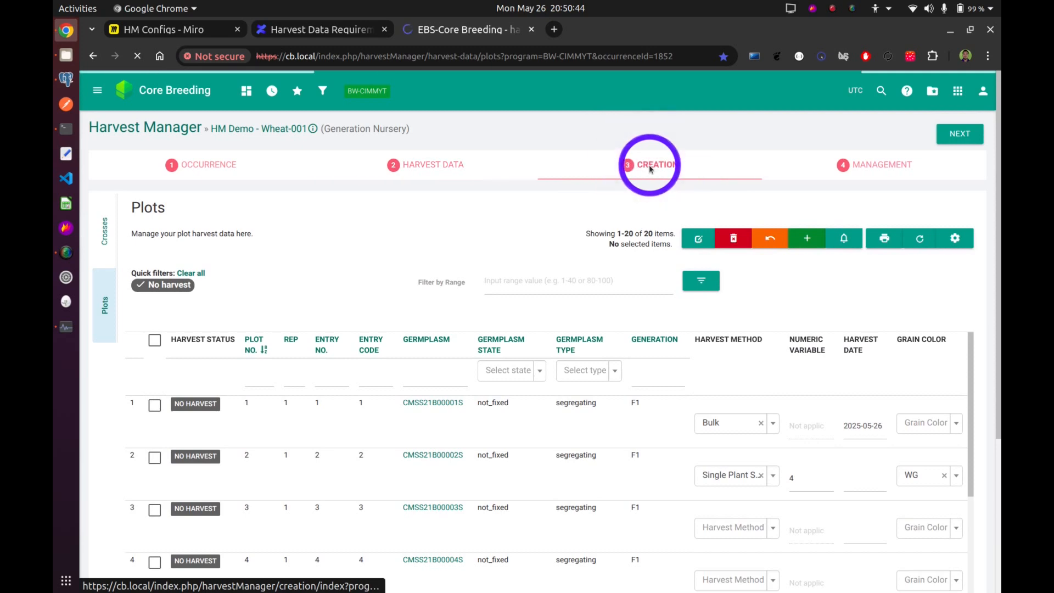
{"action": "left_click", "coordinate": [650, 168]}
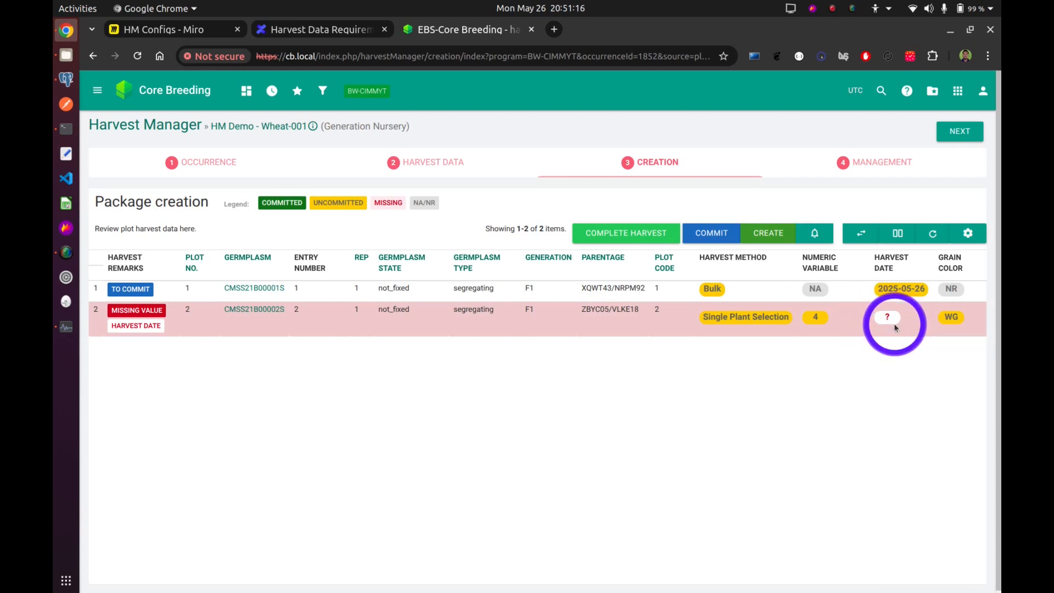
{"action": "mouse_move", "coordinate": [893, 325]}
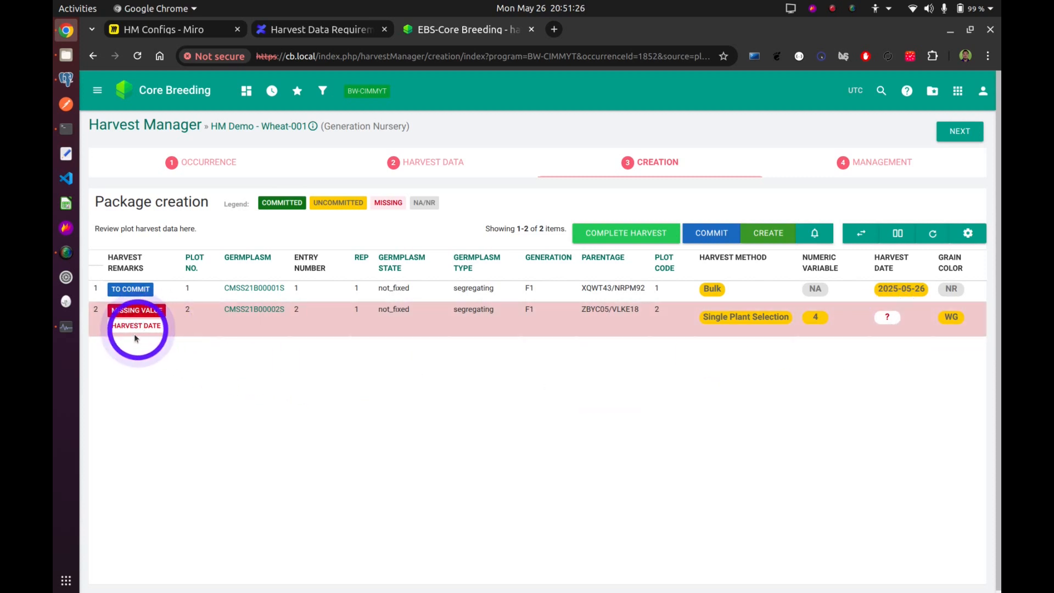
{"action": "left_click", "coordinate": [706, 235]}
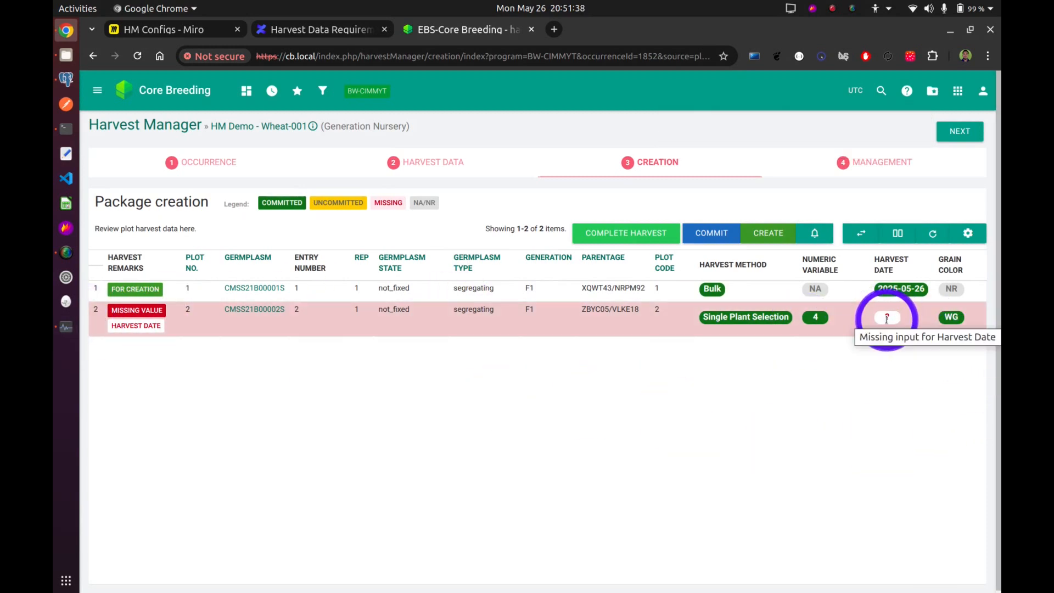
Remove the No harvest quick filter from the Plots table and compare the harvest statuses of plots 1 and 2 with the Creation stage.
{"action": "left_click", "coordinate": [443, 157]}
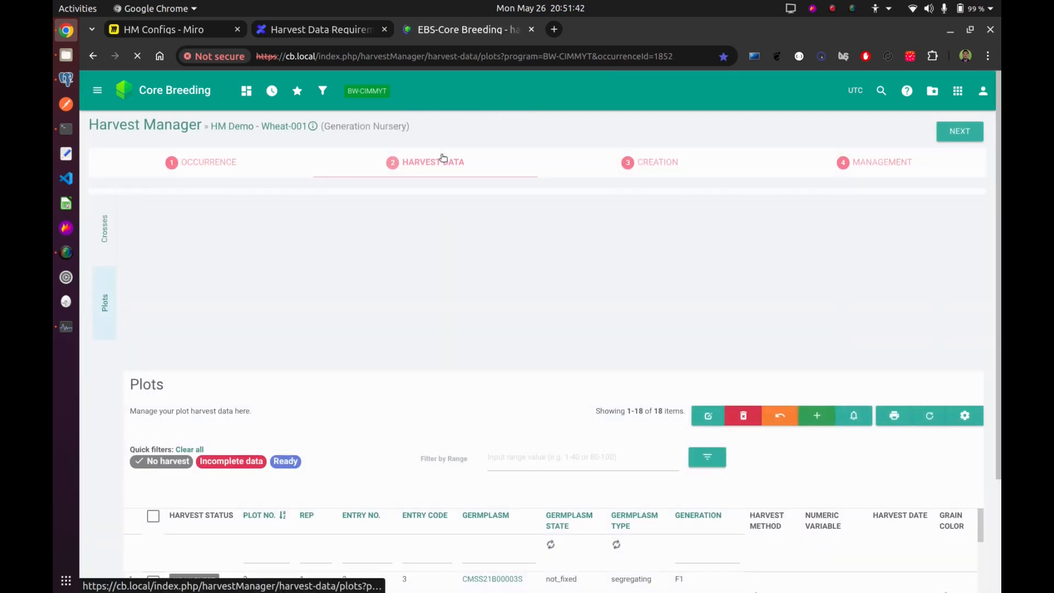
{"action": "left_click", "coordinate": [181, 283]}
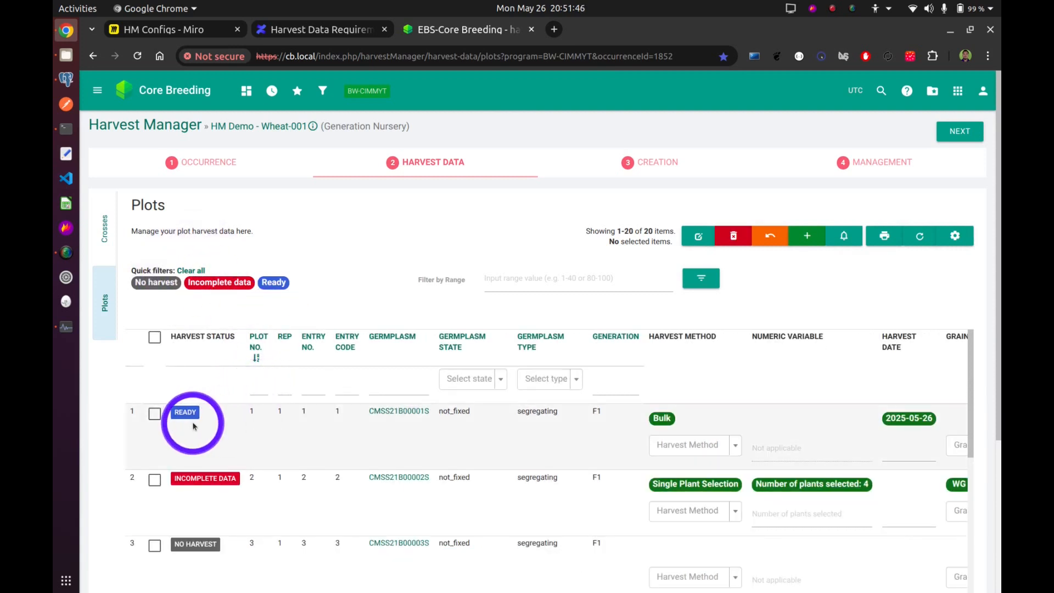
{"action": "mouse_move", "coordinate": [182, 409]}
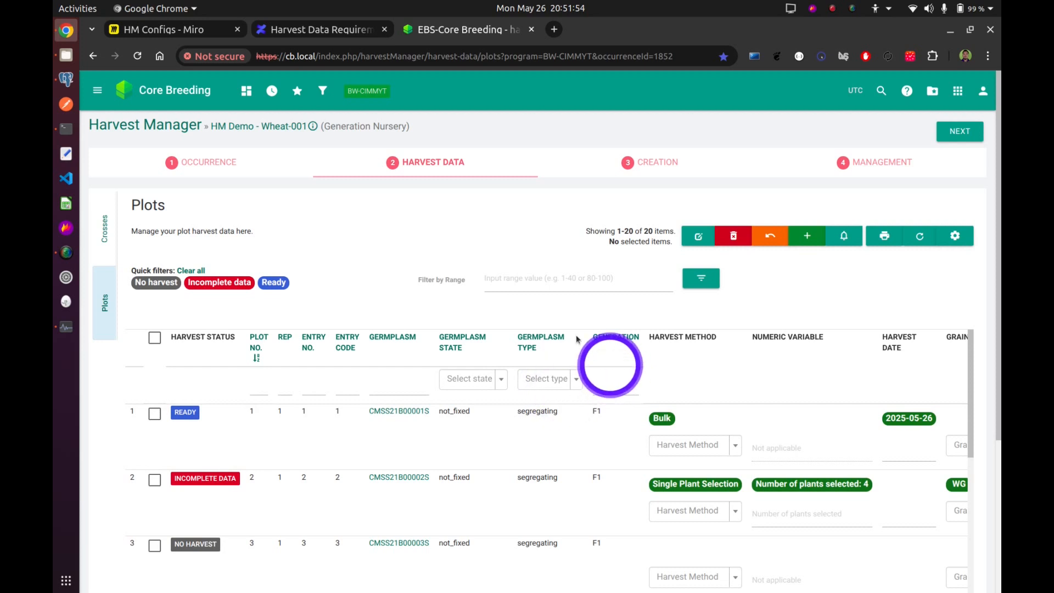
{"action": "scroll", "coordinate": [514, 393], "scroll_direction": "down", "scroll_amount": 1}
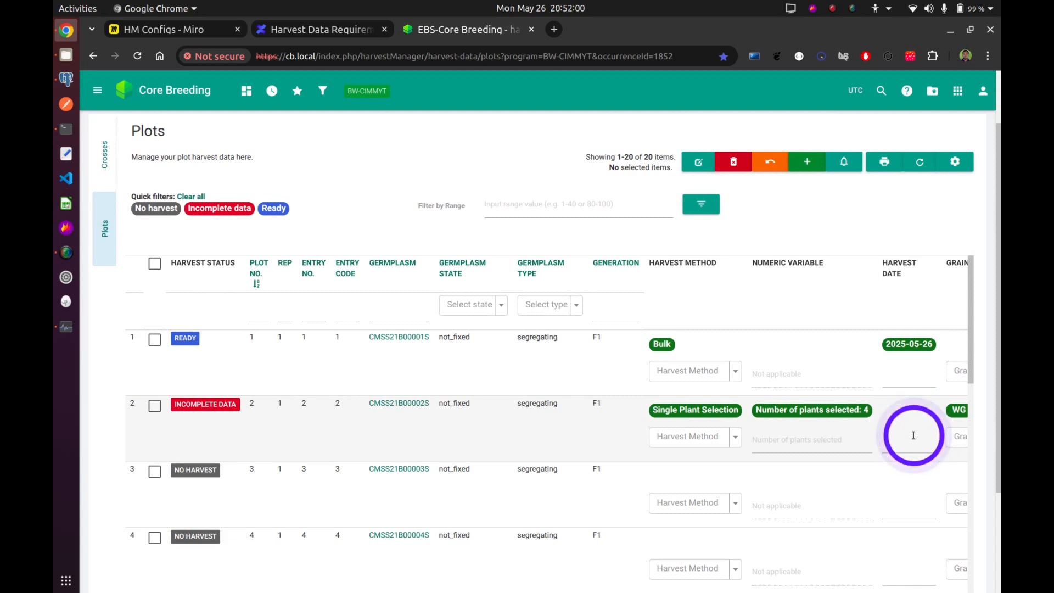
{"action": "scroll", "coordinate": [790, 401], "scroll_direction": "up", "scroll_amount": 1}
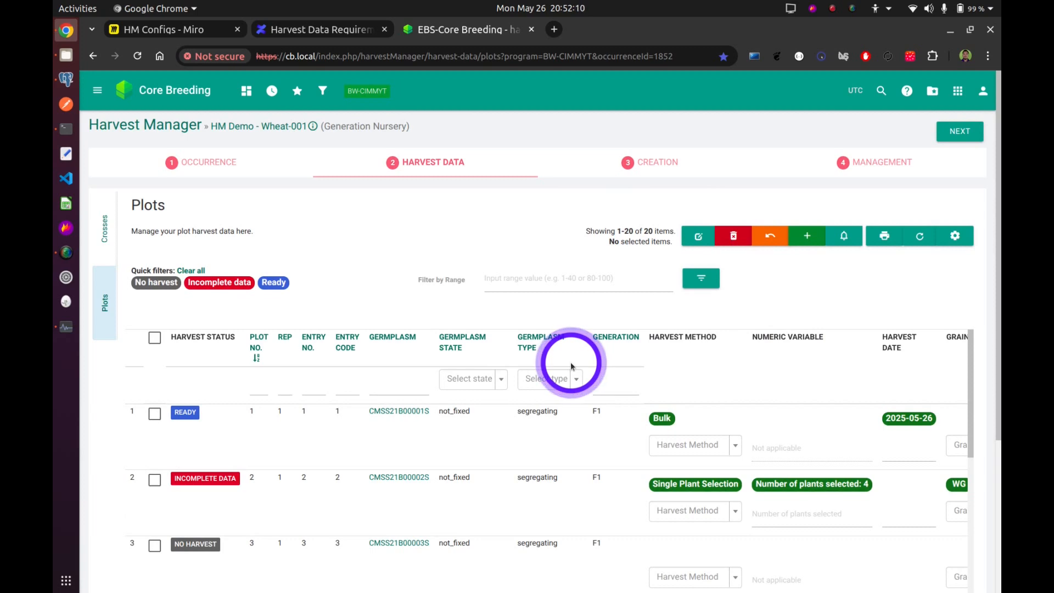
{"action": "scroll", "coordinate": [706, 383], "scroll_direction": "down", "scroll_amount": 3}
{"action": "scroll", "coordinate": [807, 308], "scroll_direction": "up", "scroll_amount": 3}
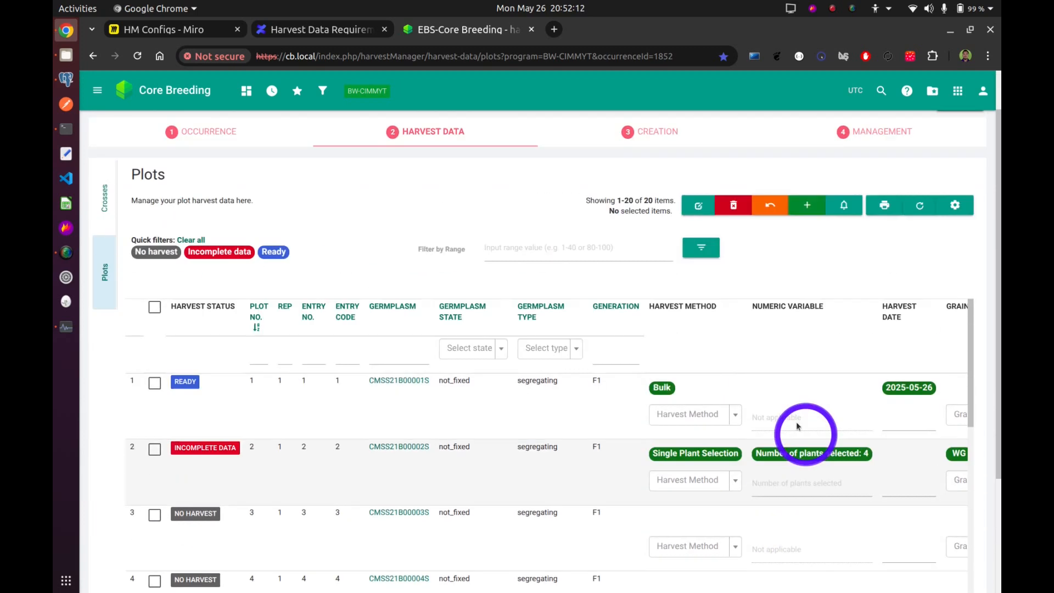
{"action": "left_click", "coordinate": [624, 168]}
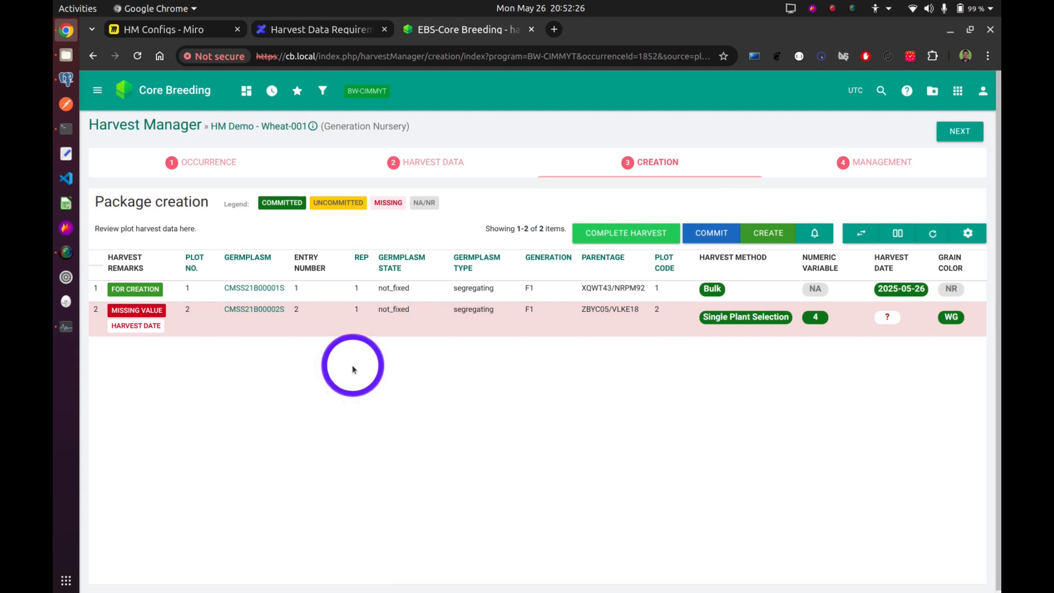
Bulk delete all committed harvest traits of plot 2 in the Harvest Data stage and refresh the Plots table.
{"action": "left_click", "coordinate": [441, 170]}
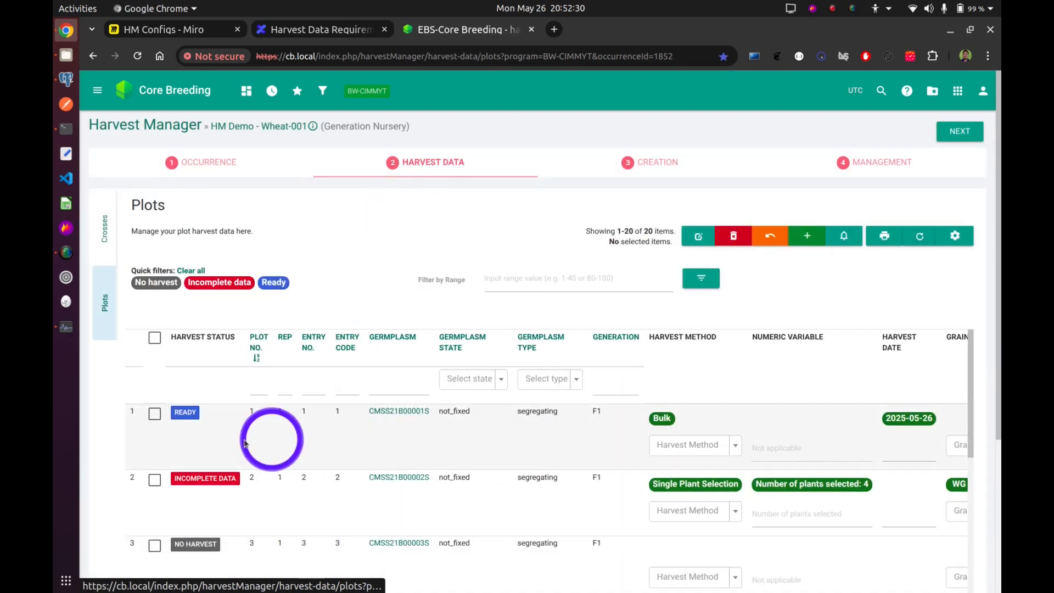
{"action": "left_click", "coordinate": [154, 481]}
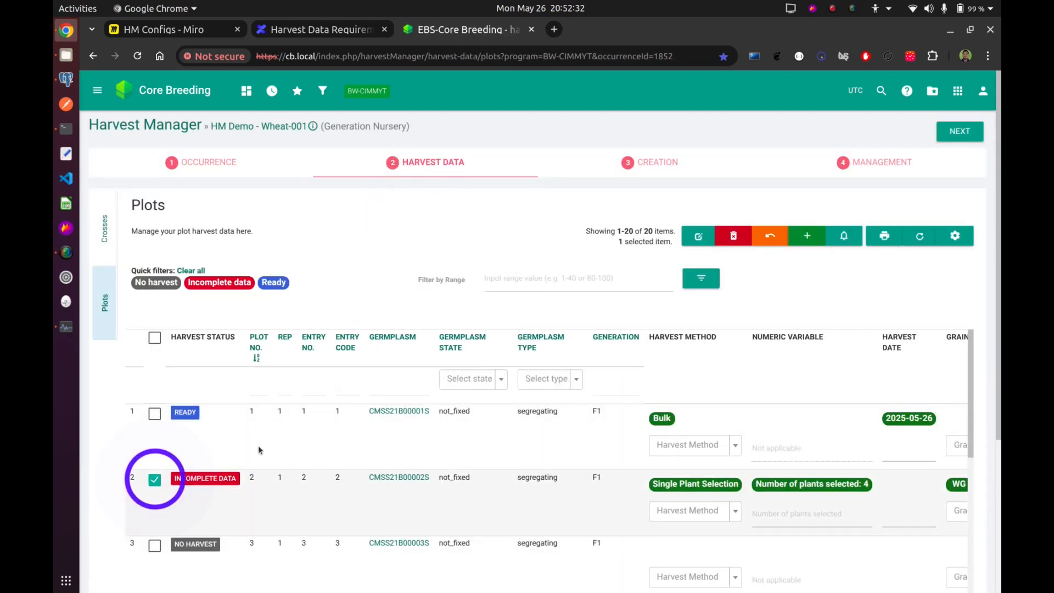
{"action": "left_click", "coordinate": [734, 237]}
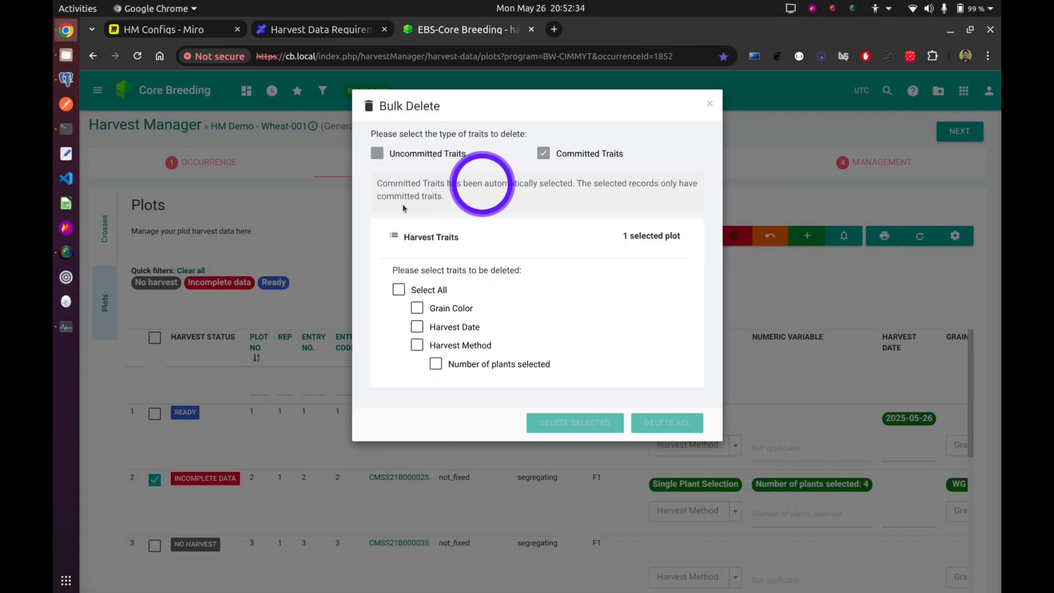
{"action": "left_click", "coordinate": [398, 290]}
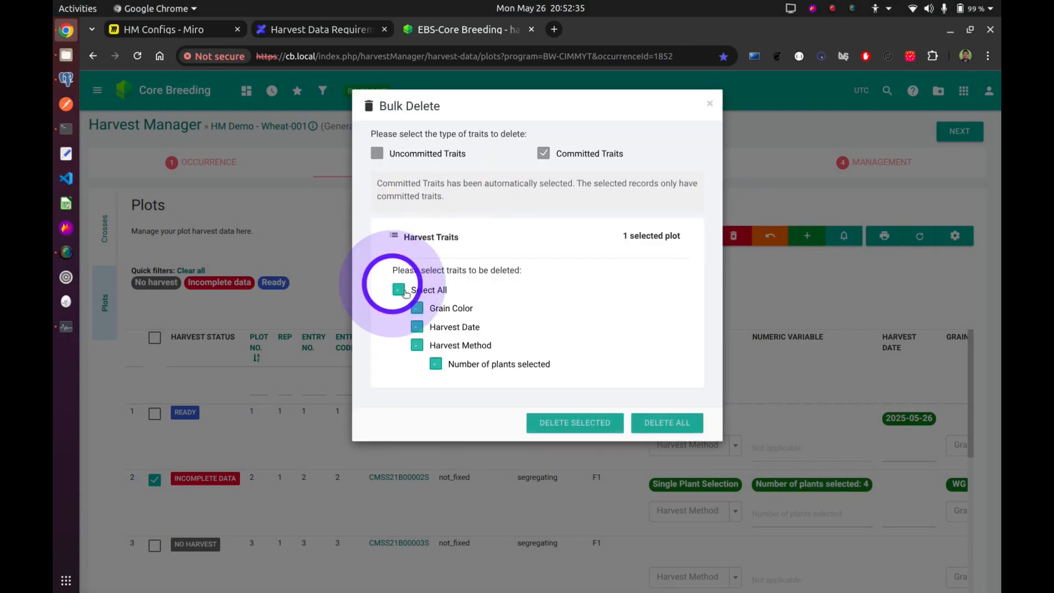
{"action": "left_click", "coordinate": [571, 429]}
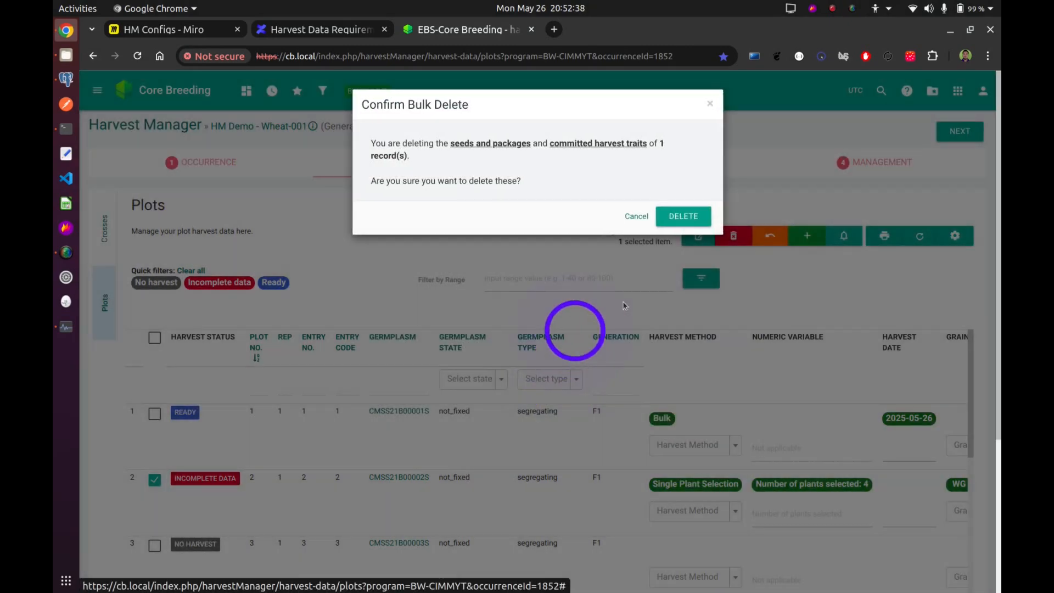
{"action": "left_click", "coordinate": [696, 219]}
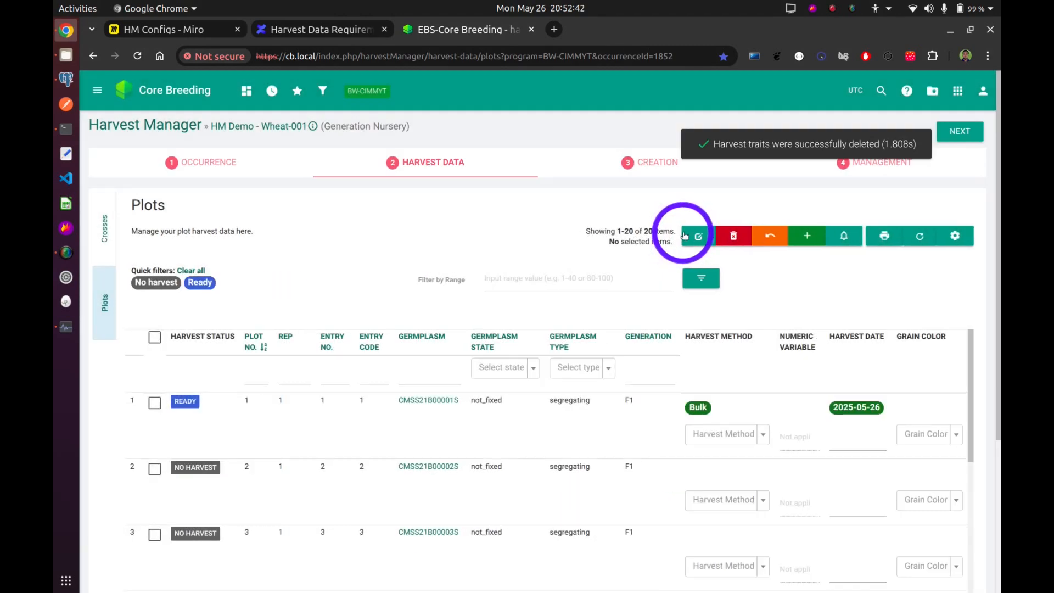
{"action": "left_click", "coordinate": [919, 236]}
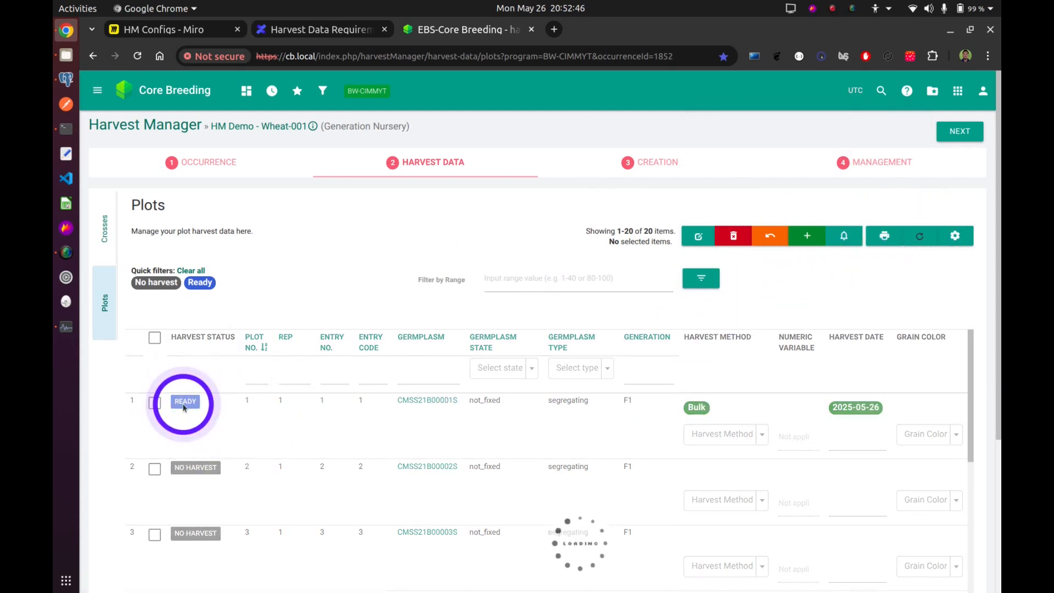
{"action": "mouse_move", "coordinate": [182, 404]}
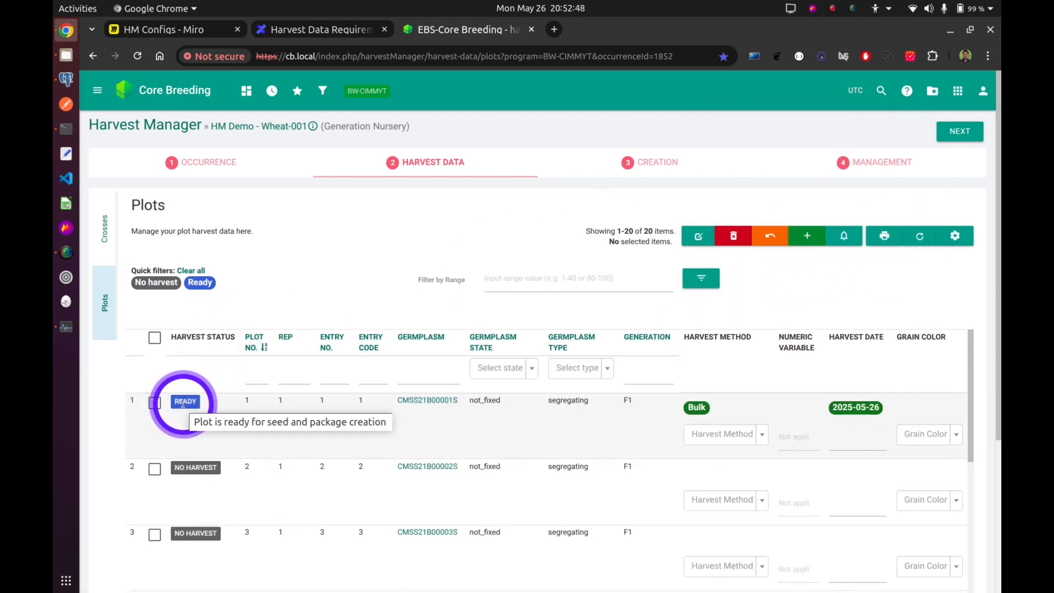
Create the harvest records for plot 1 in the Creation stage and check the notifications for the outcome.
{"action": "left_click", "coordinate": [666, 164]}
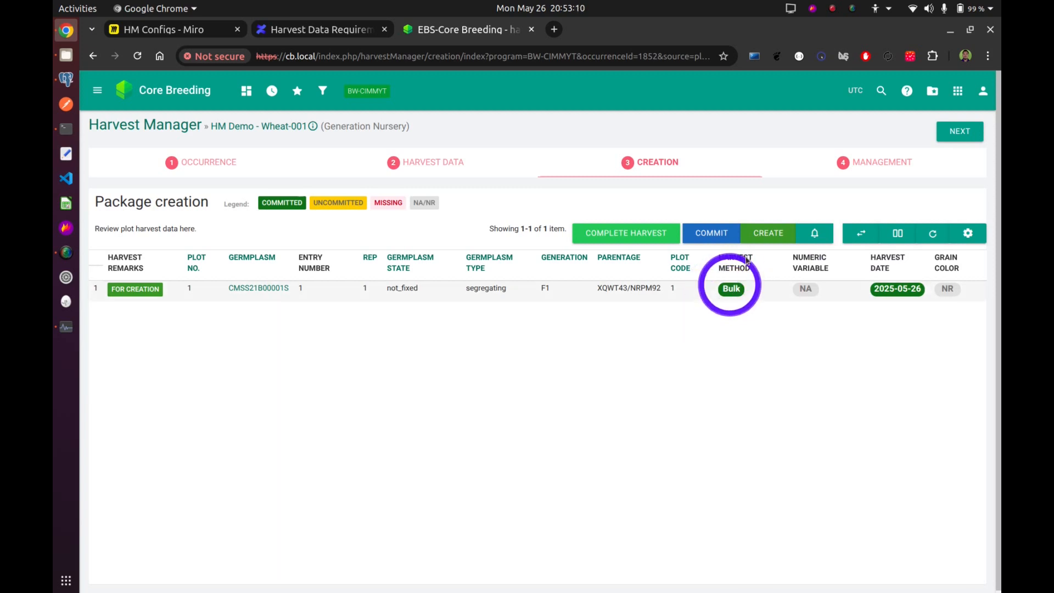
{"action": "left_click", "coordinate": [763, 235]}
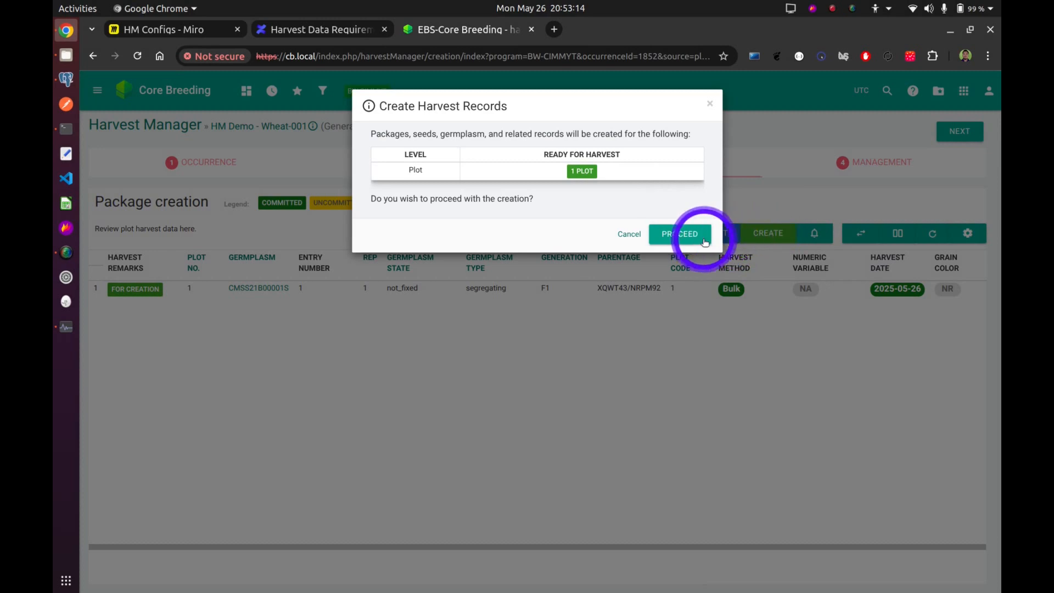
{"action": "left_click", "coordinate": [698, 240]}
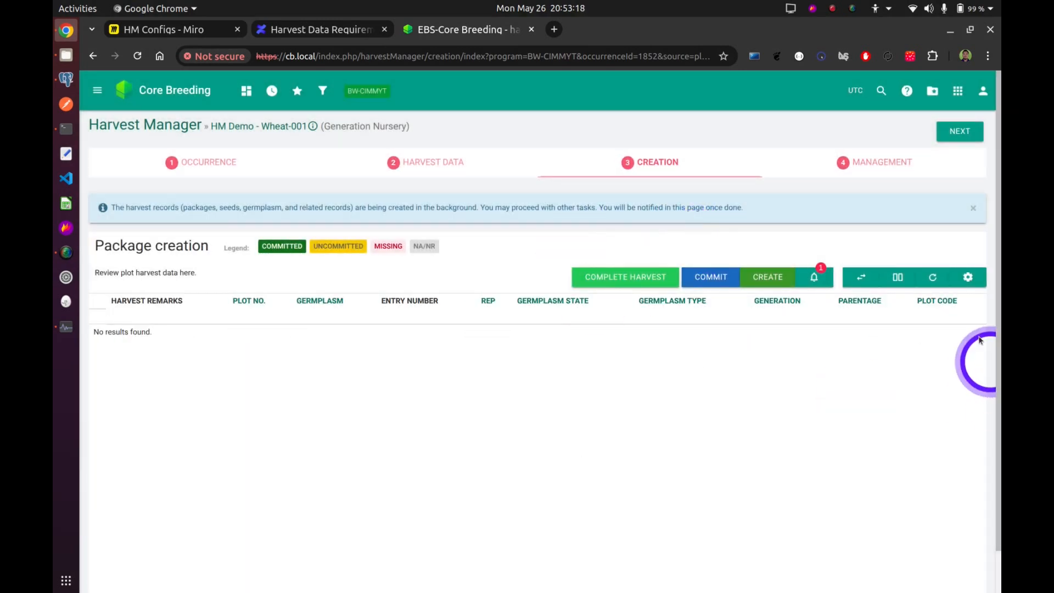
{"action": "left_click", "coordinate": [931, 279]}
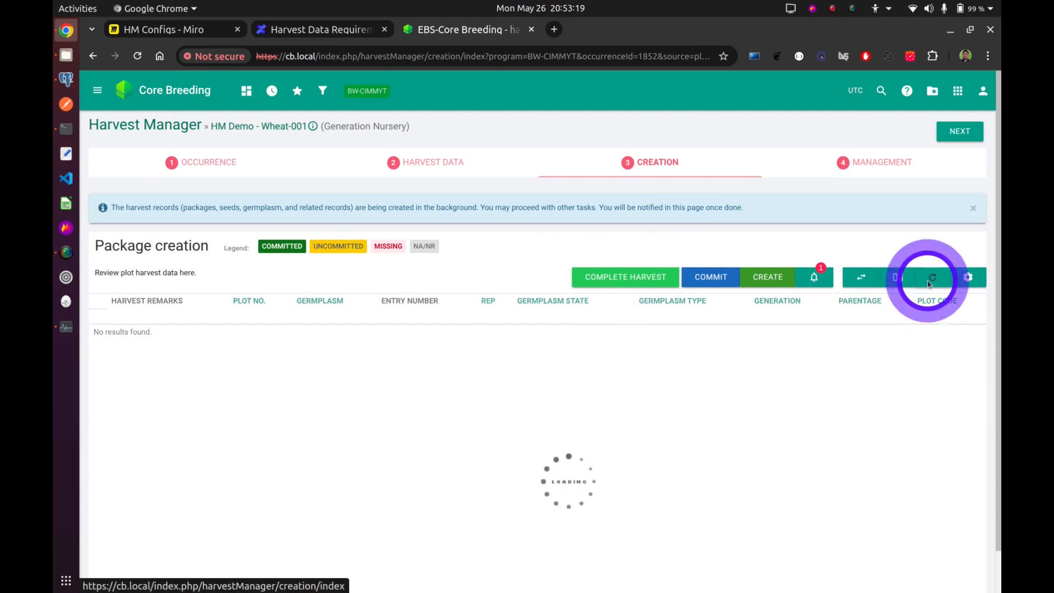
{"action": "left_click", "coordinate": [812, 273]}
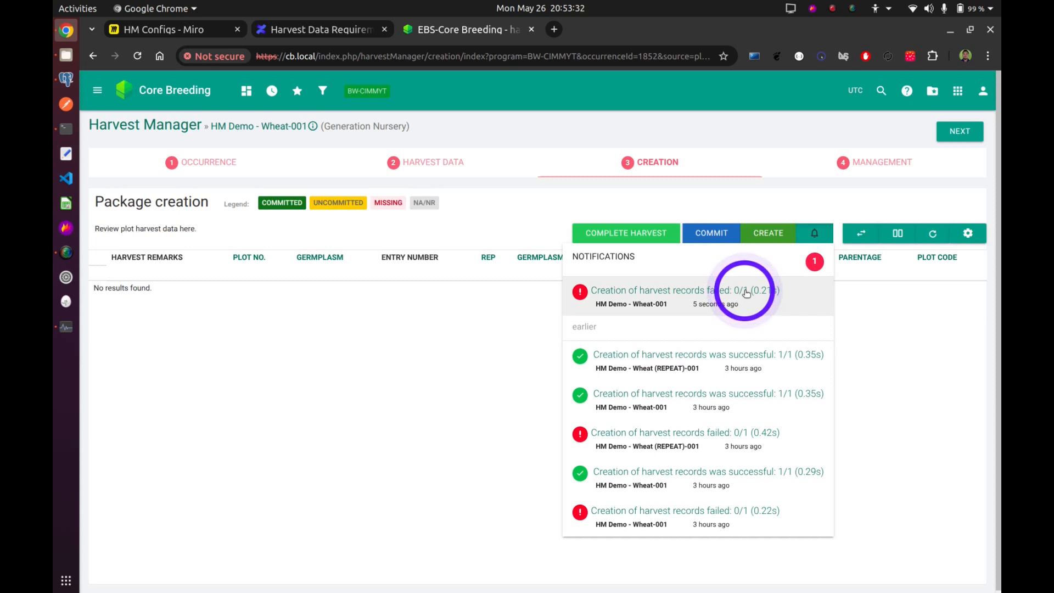
Open plot 1's harvest summary from the Harvest Data stage and read its basic information and harvest message.
{"action": "left_click", "coordinate": [455, 164]}
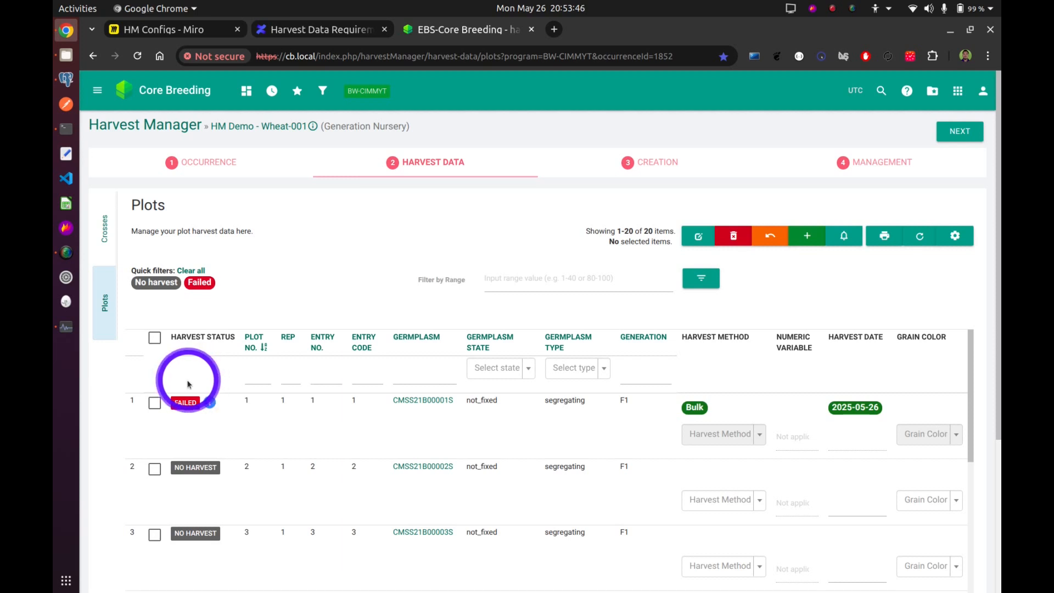
{"action": "mouse_move", "coordinate": [194, 403]}
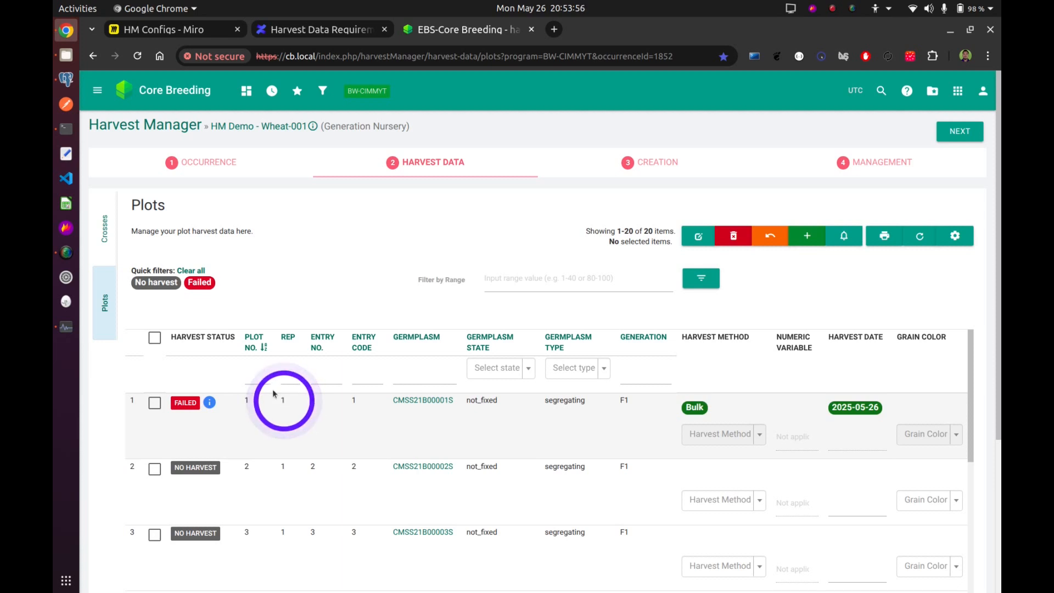
{"action": "left_click", "coordinate": [209, 406]}
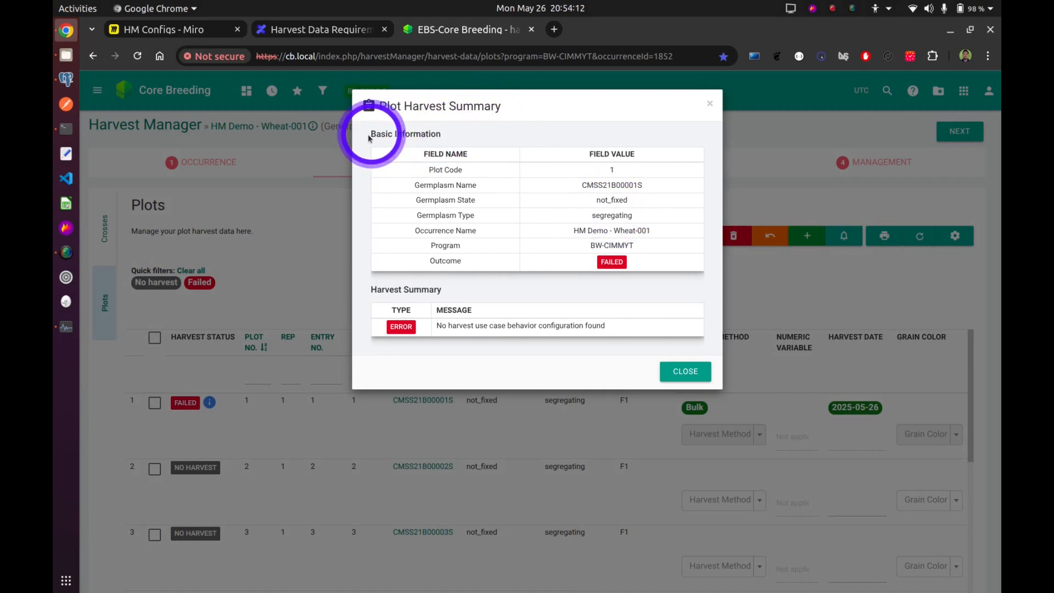
{"action": "left_click_drag", "start_coordinate": [368, 134], "coordinate": [567, 285]}
{"action": "left_click", "coordinate": [567, 285]}
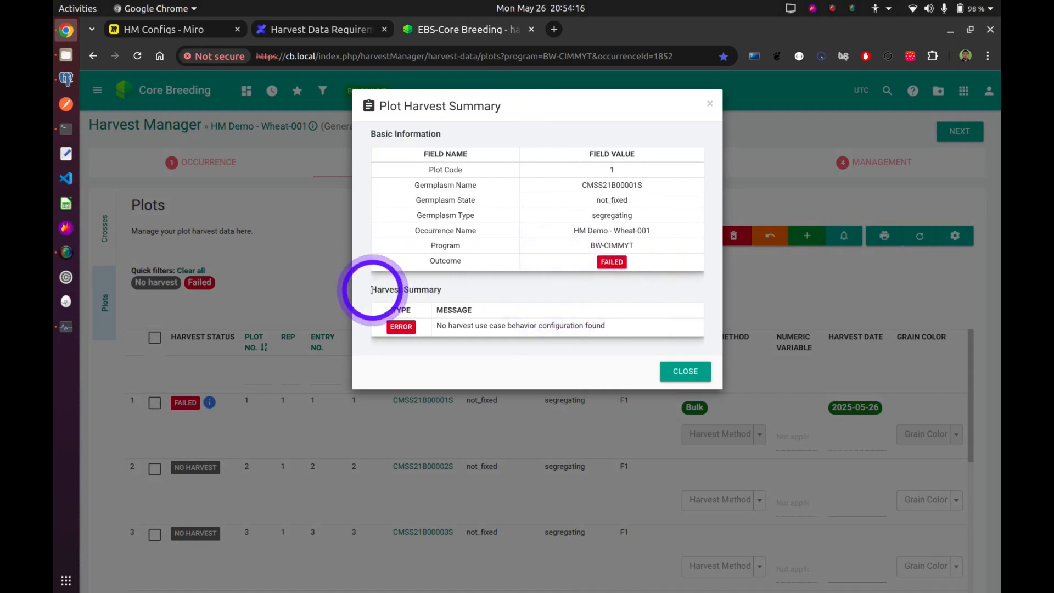
{"action": "left_click_drag", "start_coordinate": [372, 290], "coordinate": [460, 293]}
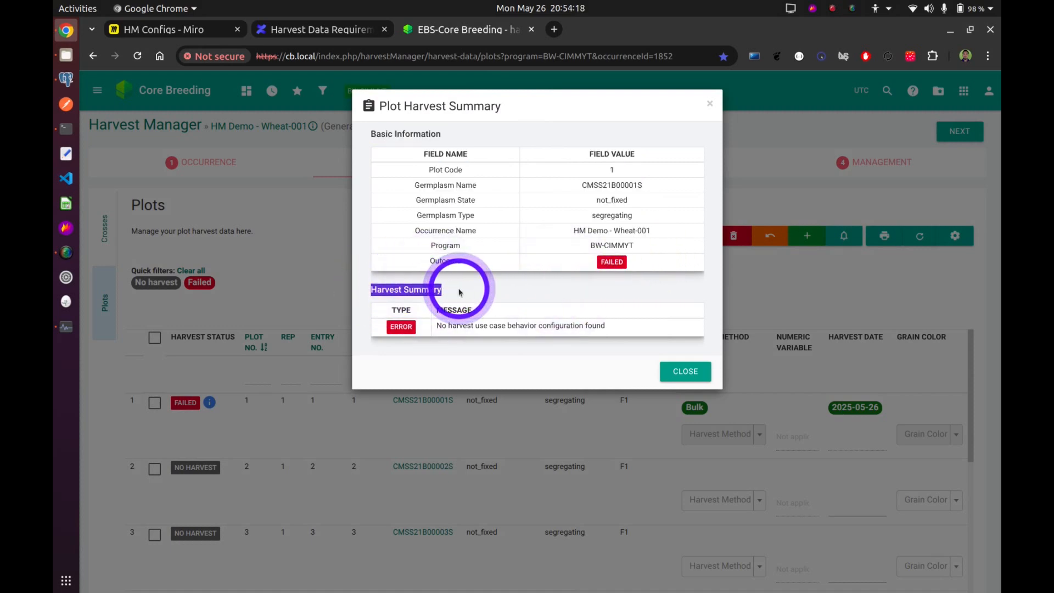
{"action": "left_click", "coordinate": [490, 295]}
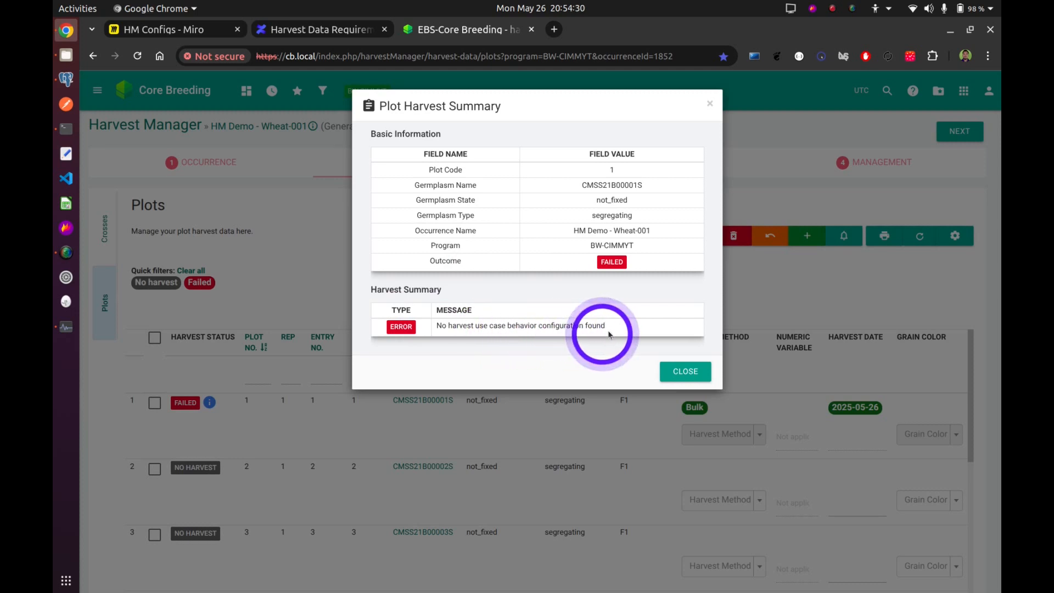
{"action": "triple_click", "coordinate": [503, 315]}
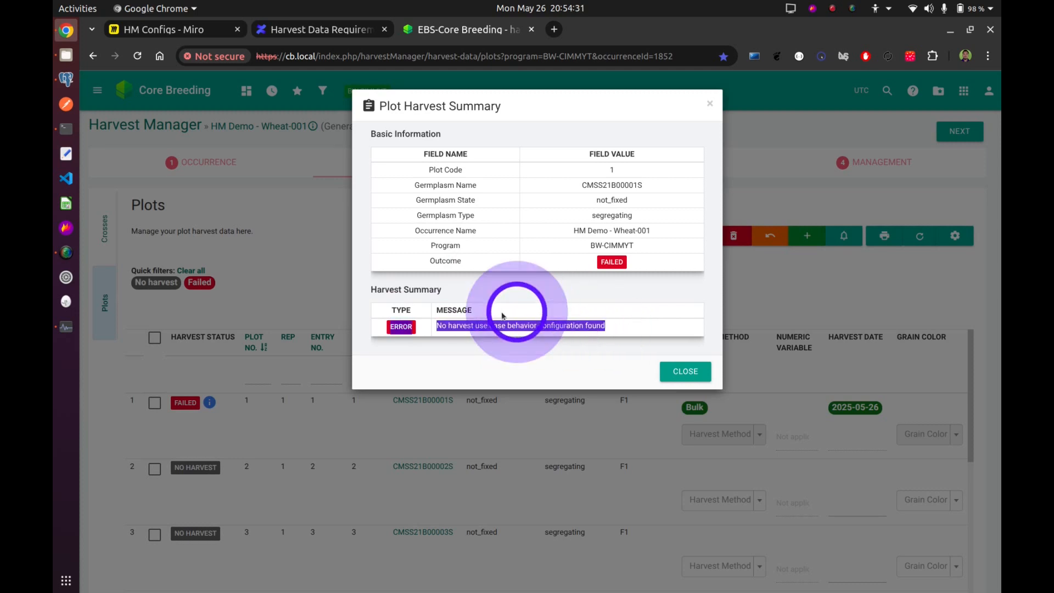
{"action": "left_click", "coordinate": [504, 352]}
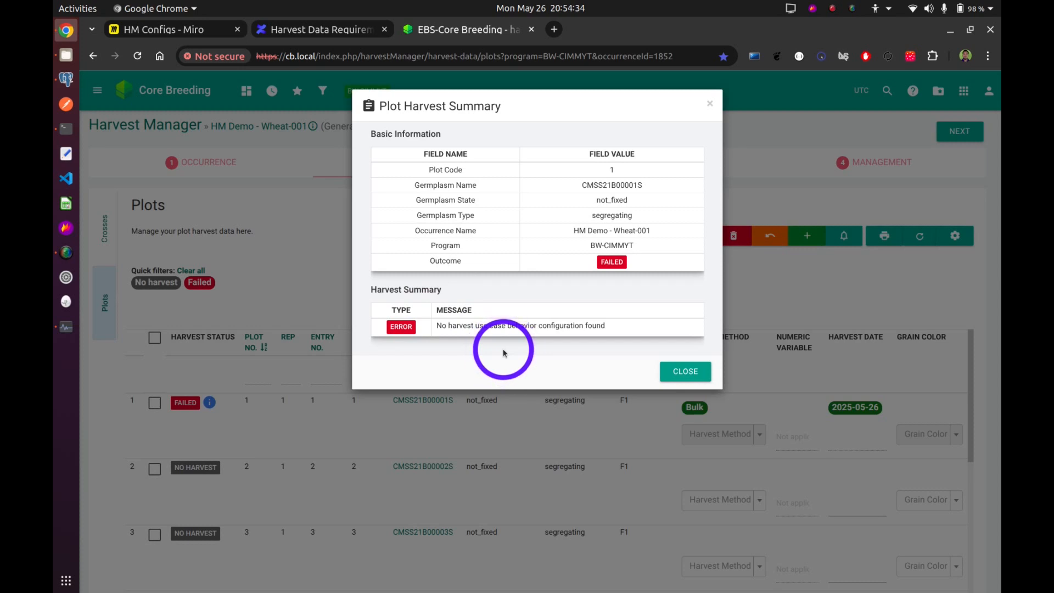